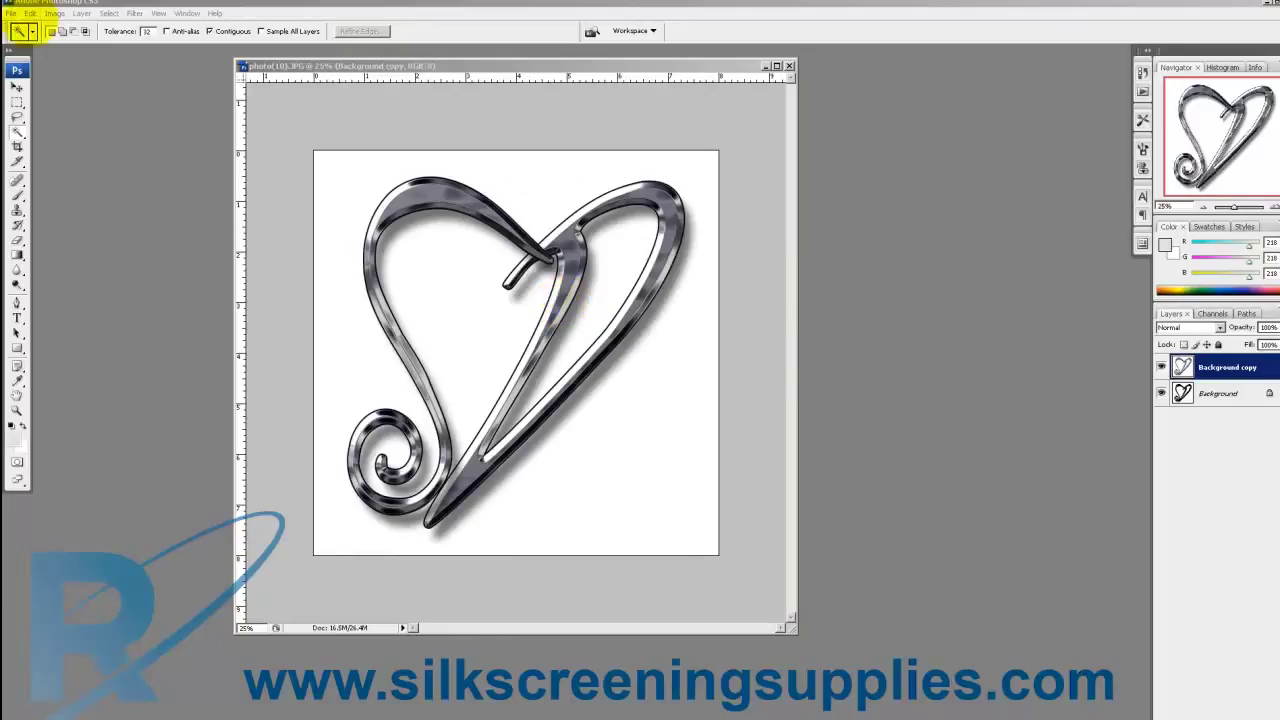
# Check the heart image's size and zoom in and out to inspect its edges.
pyautogui.click(55, 13)
pyautogui.click(71, 103)
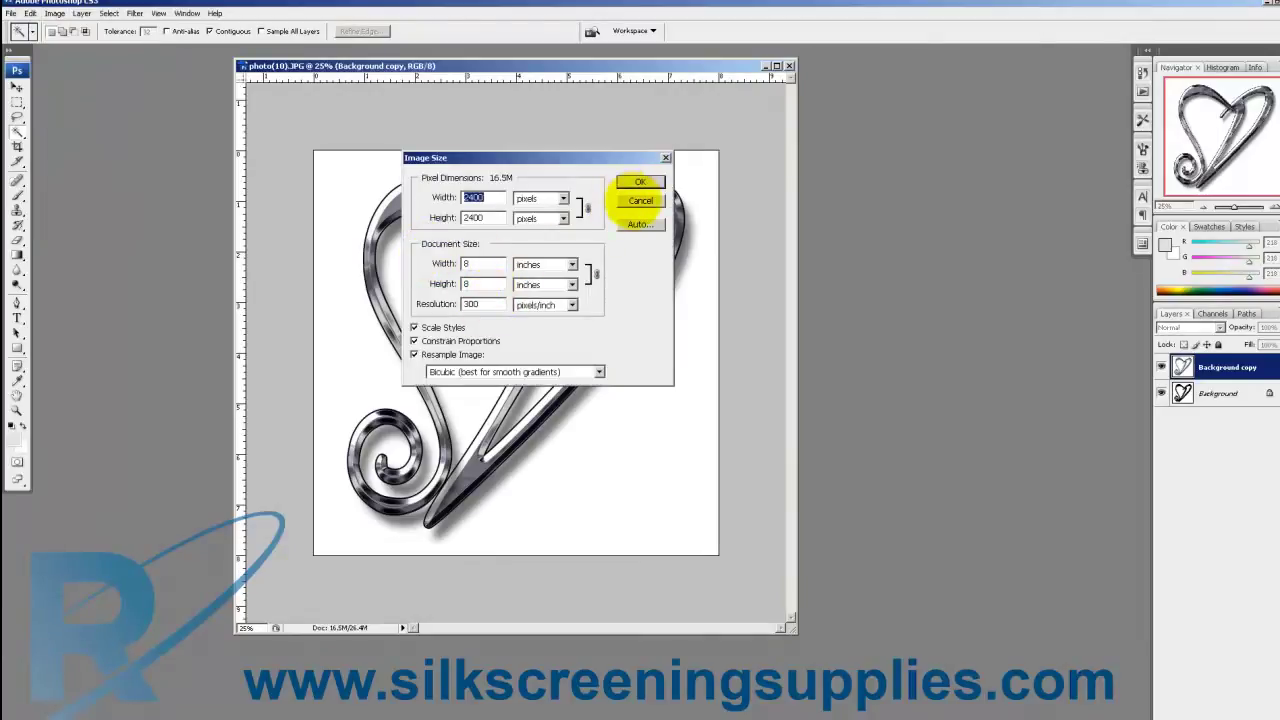
pyautogui.click(640, 200)
pyautogui.hotkey('ctrl', '+')
pyautogui.hotkey('ctrl', '+')
pyautogui.hotkey('ctrl', '+')
pyautogui.hotkey('ctrl', '+')
pyautogui.hotkey('ctrl', '+')
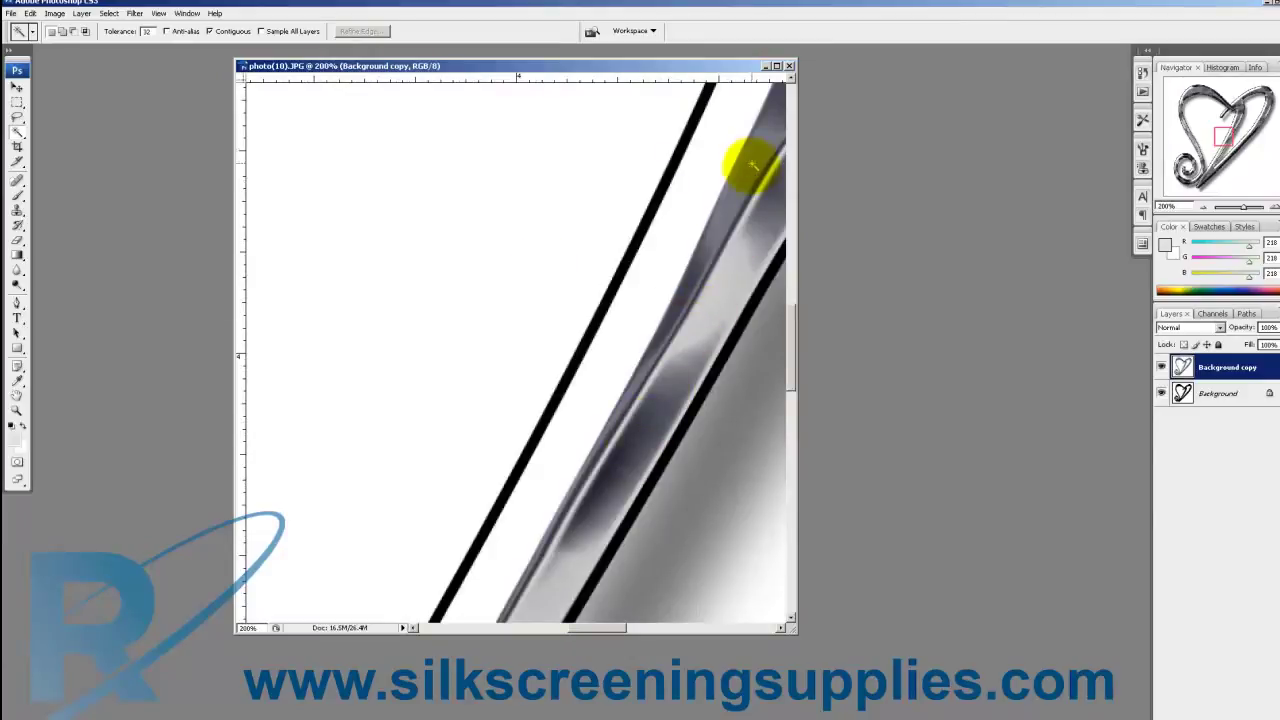
pyautogui.hotkey('ctrl', '-')
pyautogui.hotkey('ctrl', '-')
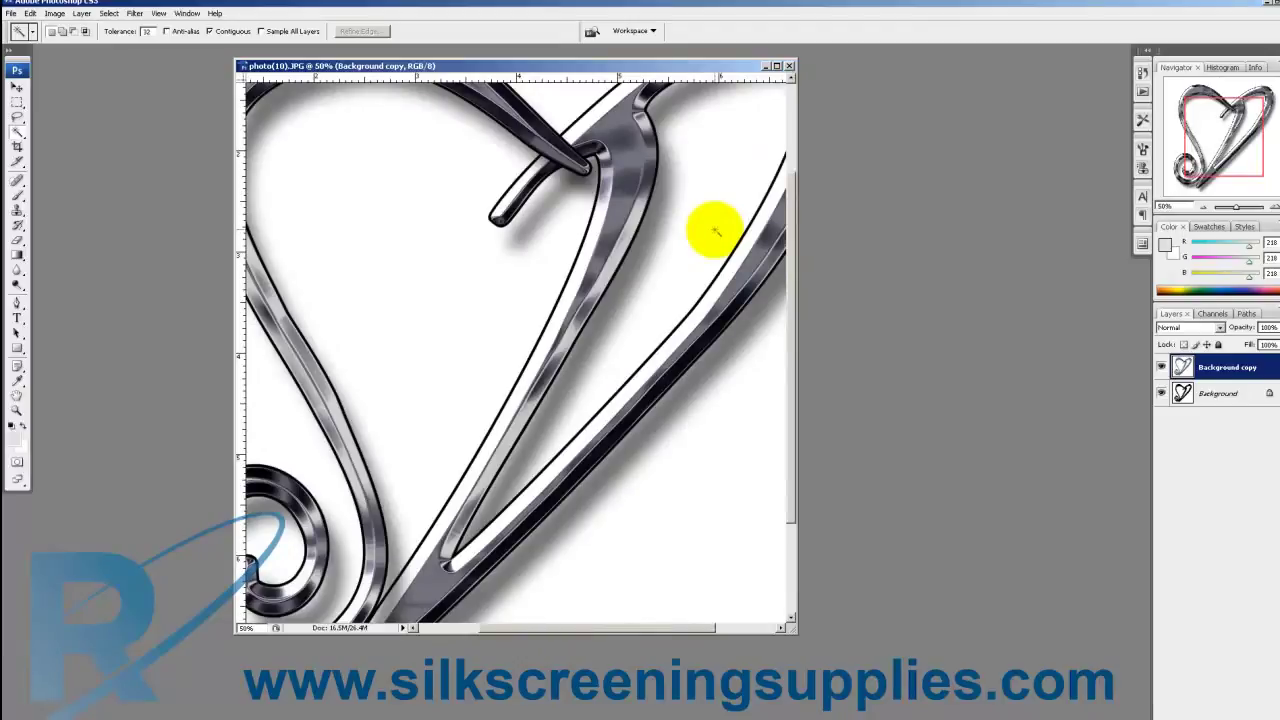
pyautogui.hotkey('ctrl', '-')
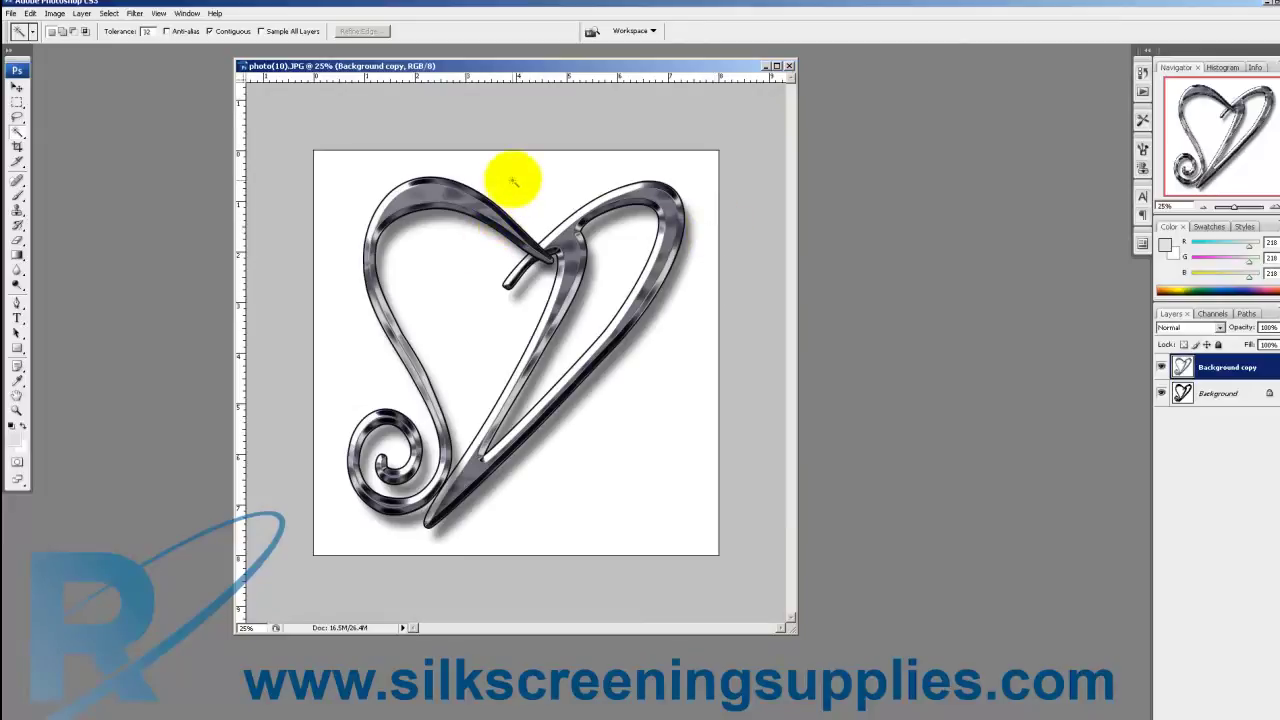
# Launch Separation Studio and open heart.JPG for separation.
pyautogui.hotkey('ctrl', 'f')
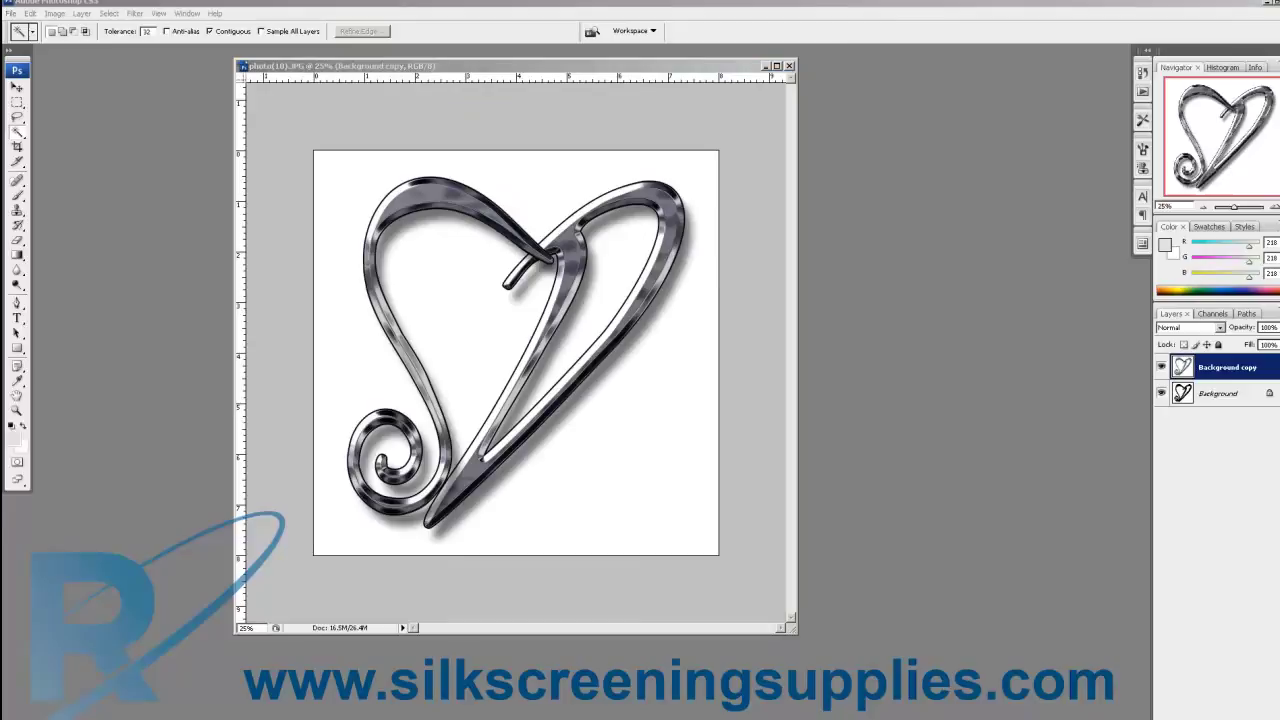
pyautogui.click(14, 16)
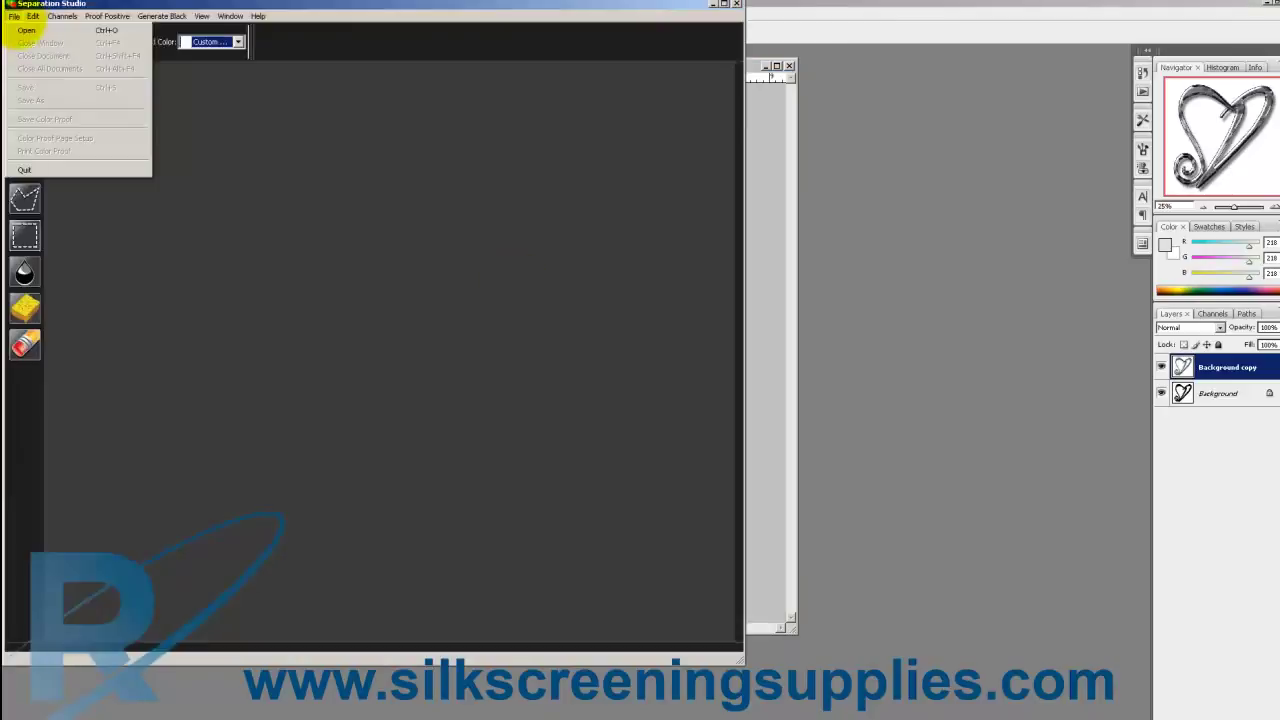
pyautogui.click(30, 30)
pyautogui.doubleClick(101, 215)
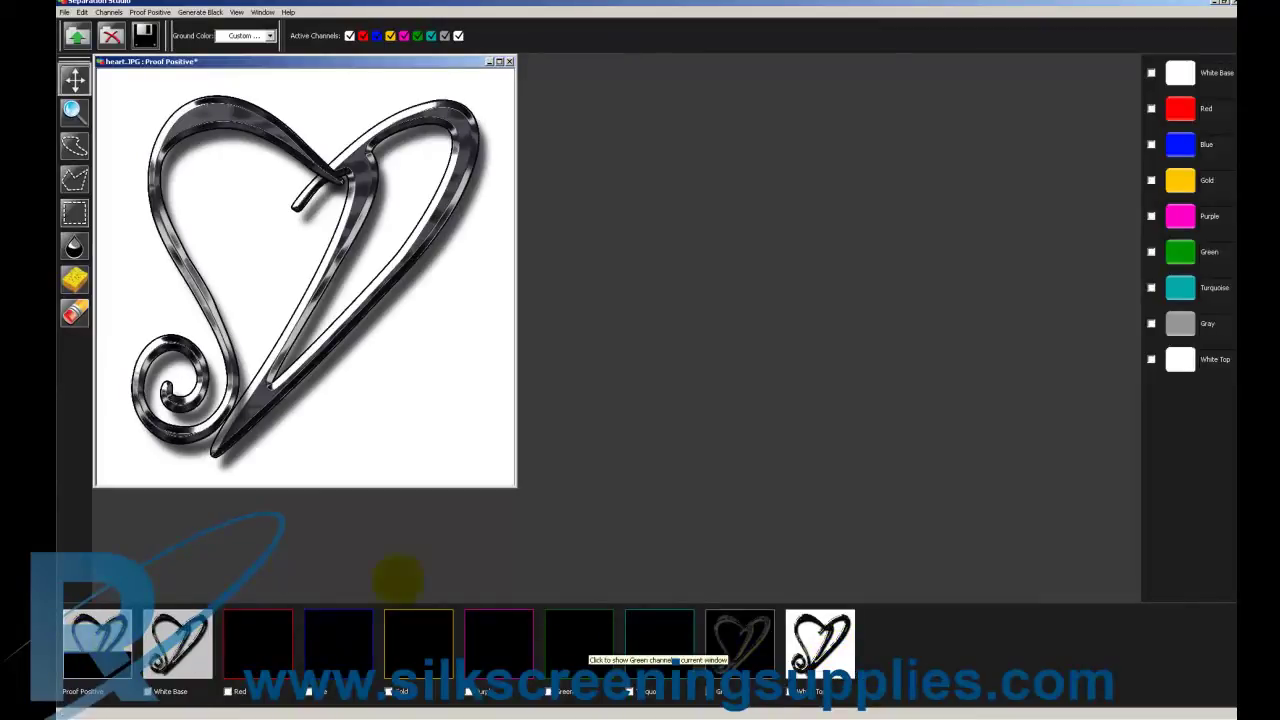
# Delete the White Base, Red and Blue channels so only Gray remains.
pyautogui.rightClick(180, 656)
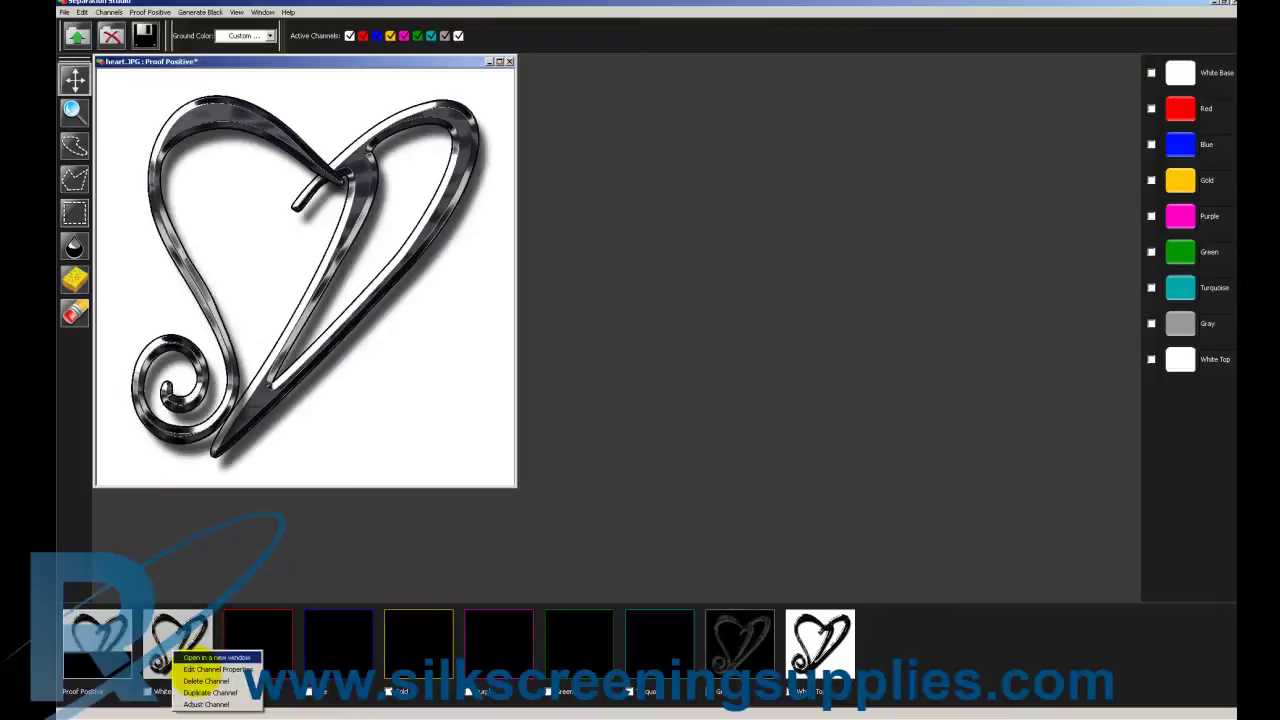
pyautogui.click(217, 686)
pyautogui.rightClick(186, 660)
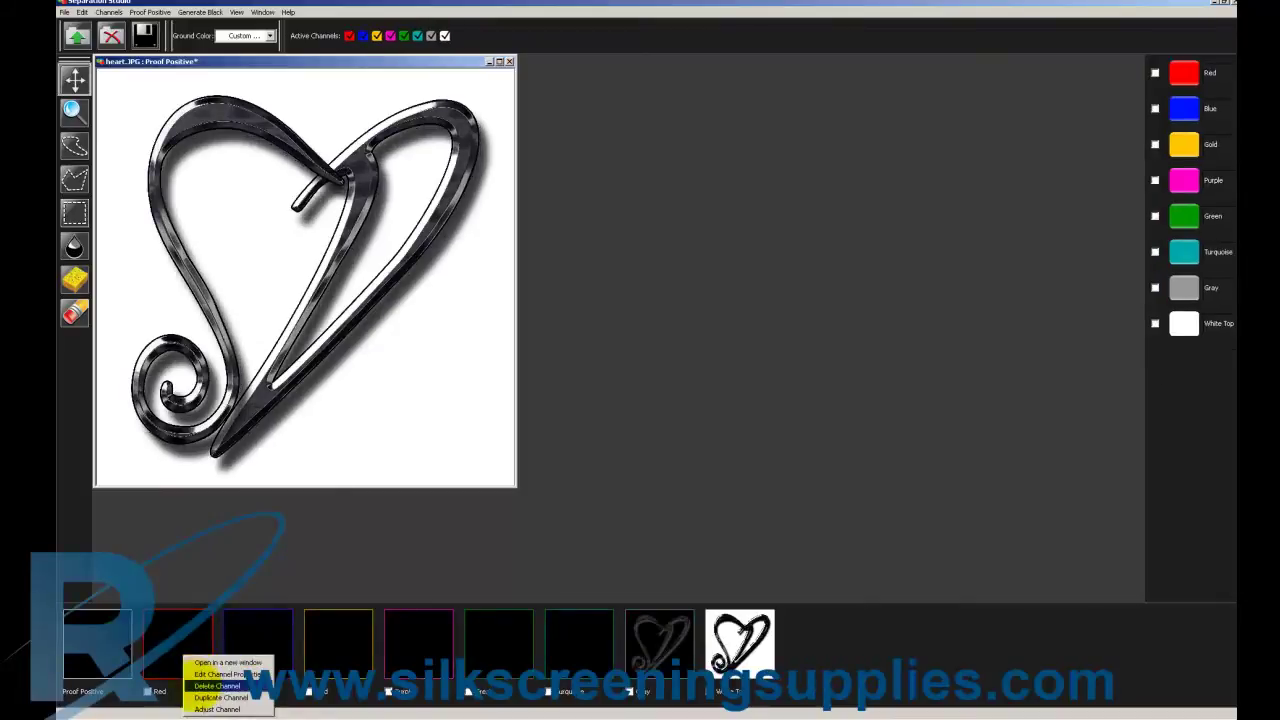
pyautogui.click(217, 686)
pyautogui.rightClick(197, 641)
pyautogui.click(217, 670)
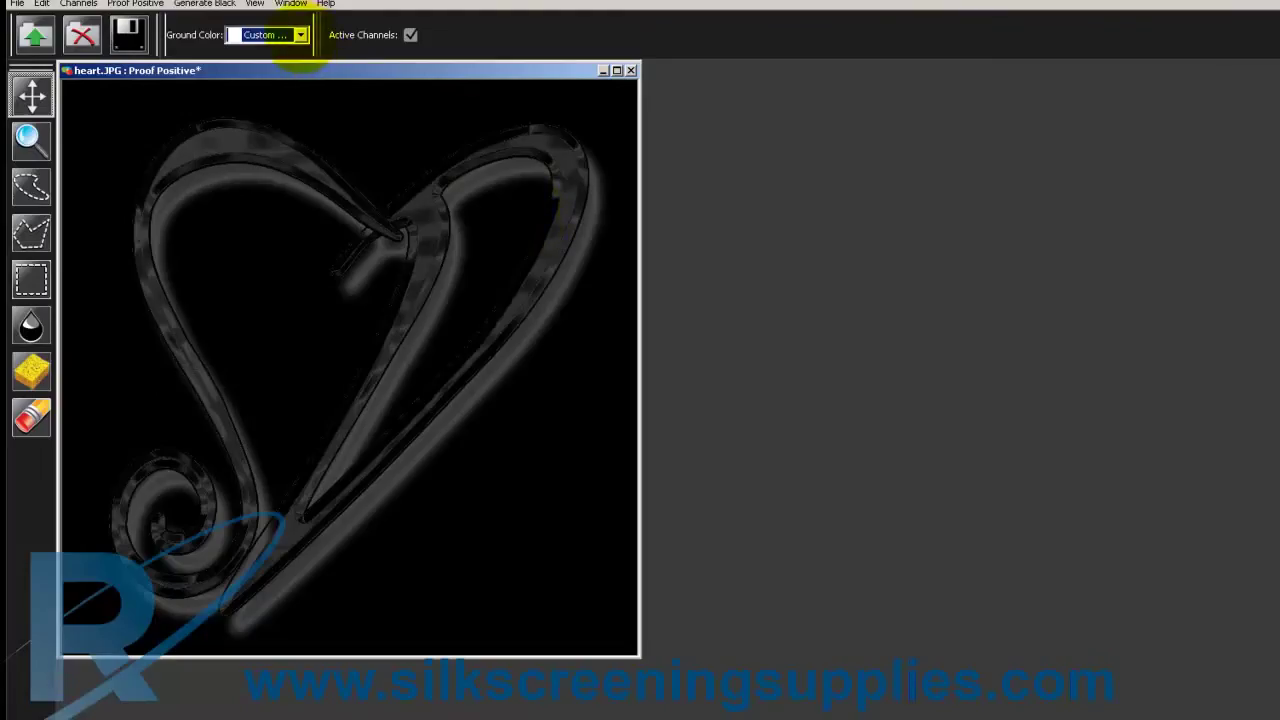
# Set the ground color to a custom white.
pyautogui.click(269, 35)
pyautogui.click(267, 66)
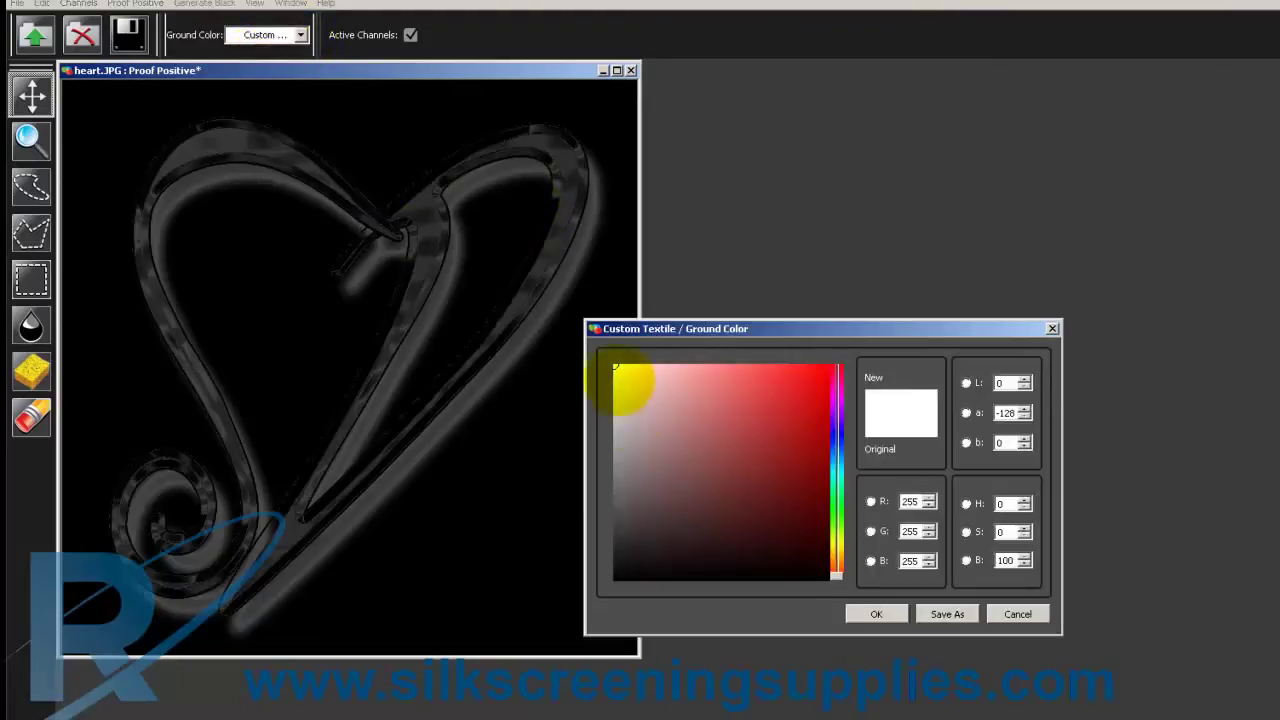
pyautogui.click(876, 614)
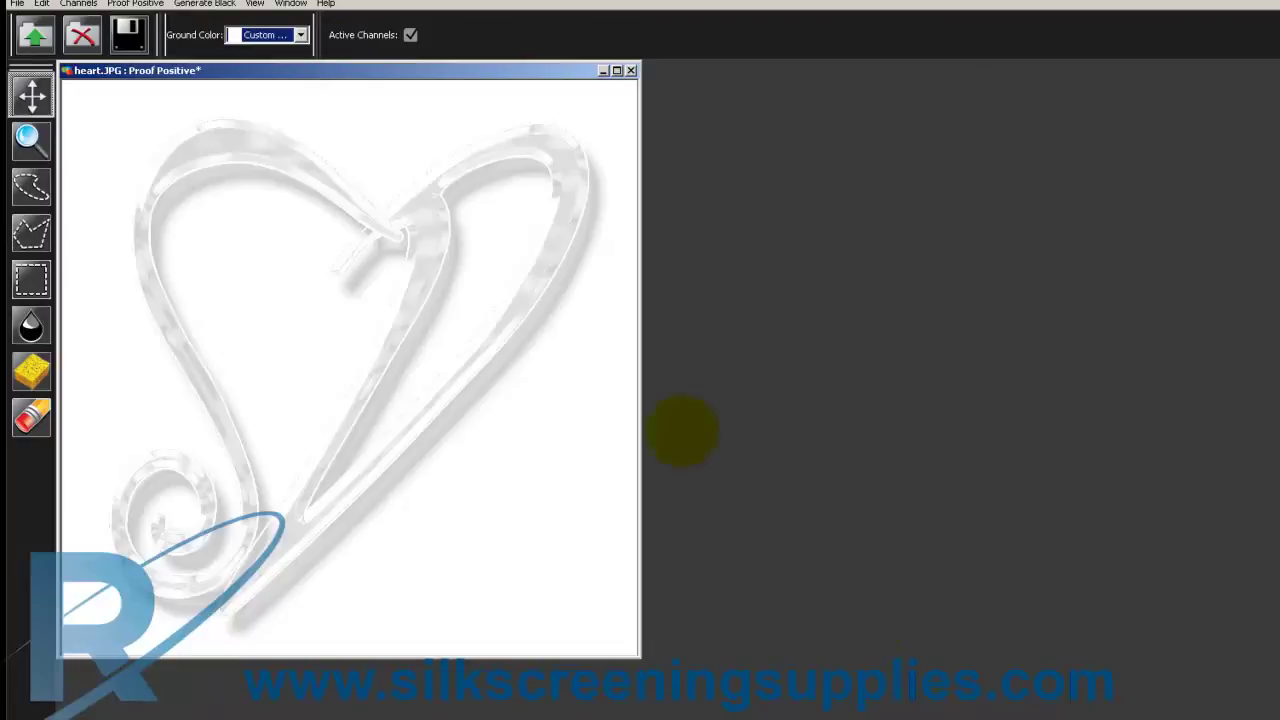
# Generate a Sharper black channel from heart.jpg.
pyautogui.click(206, 4)
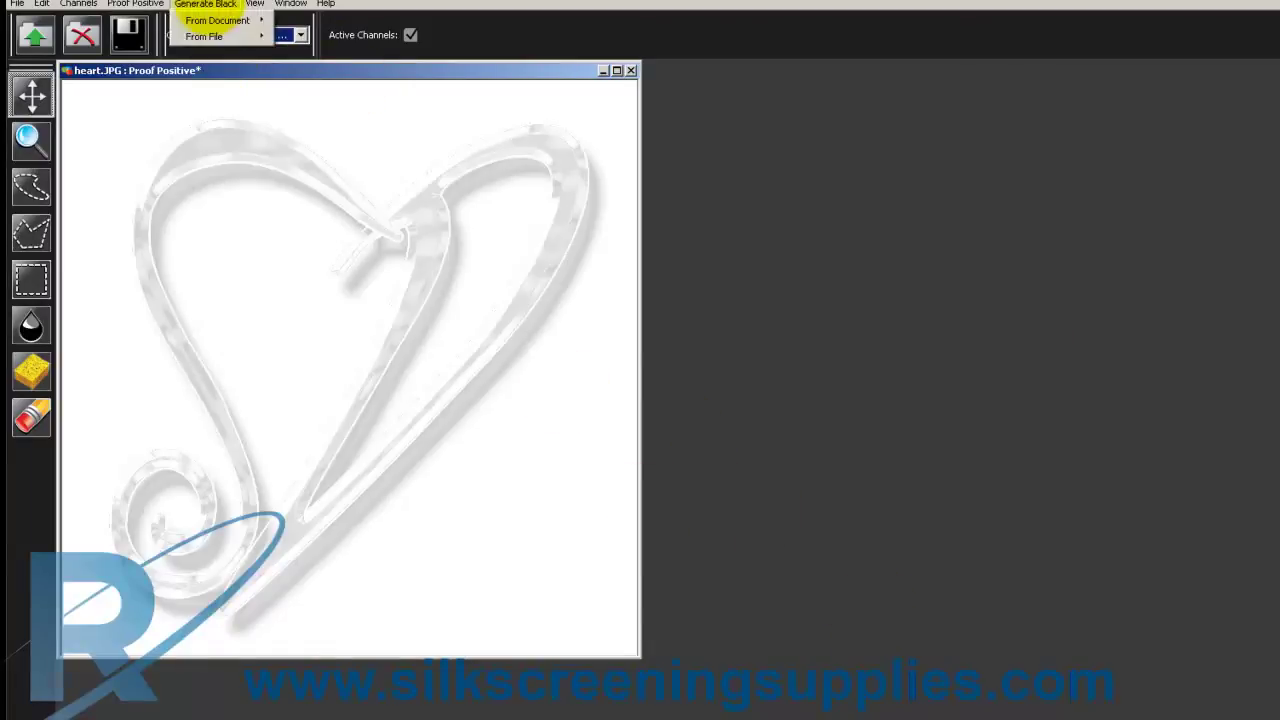
pyautogui.moveTo(205, 38)
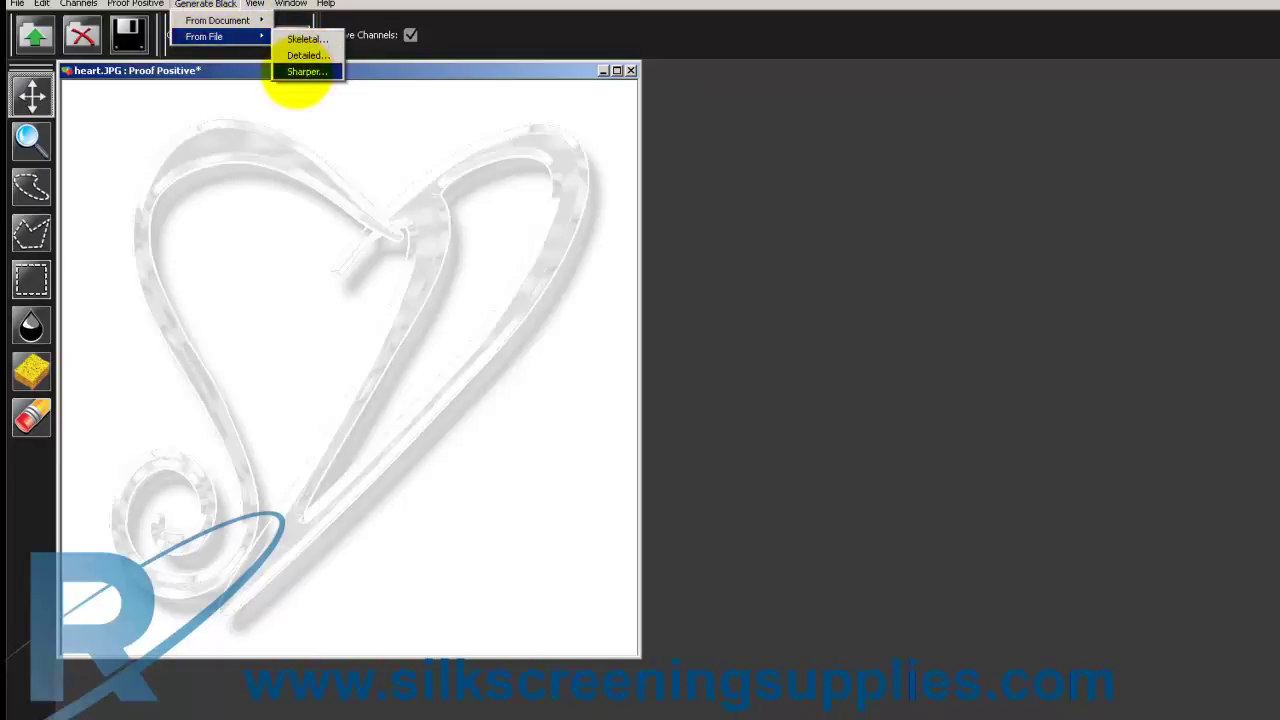
pyautogui.click(300, 71)
pyautogui.doubleClick(117, 247)
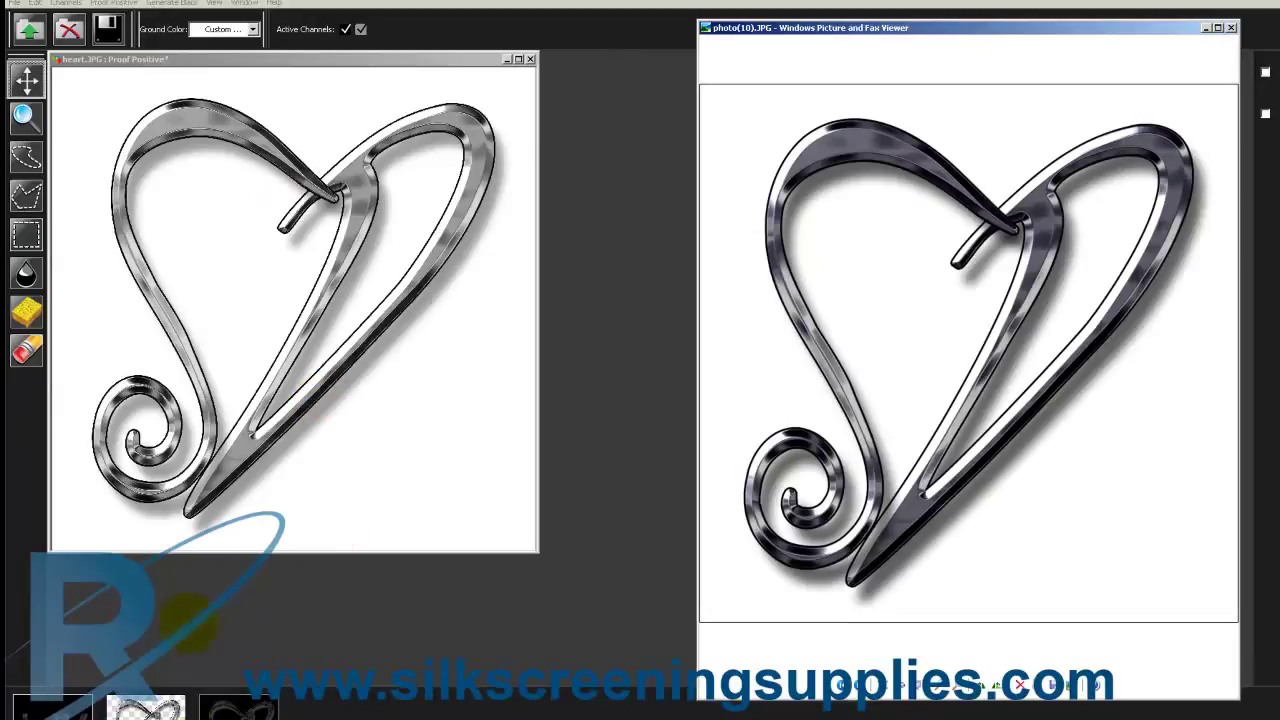
# Move the Black Sharper channel away from the base so it follows Gray.
pyautogui.click(343, 471)
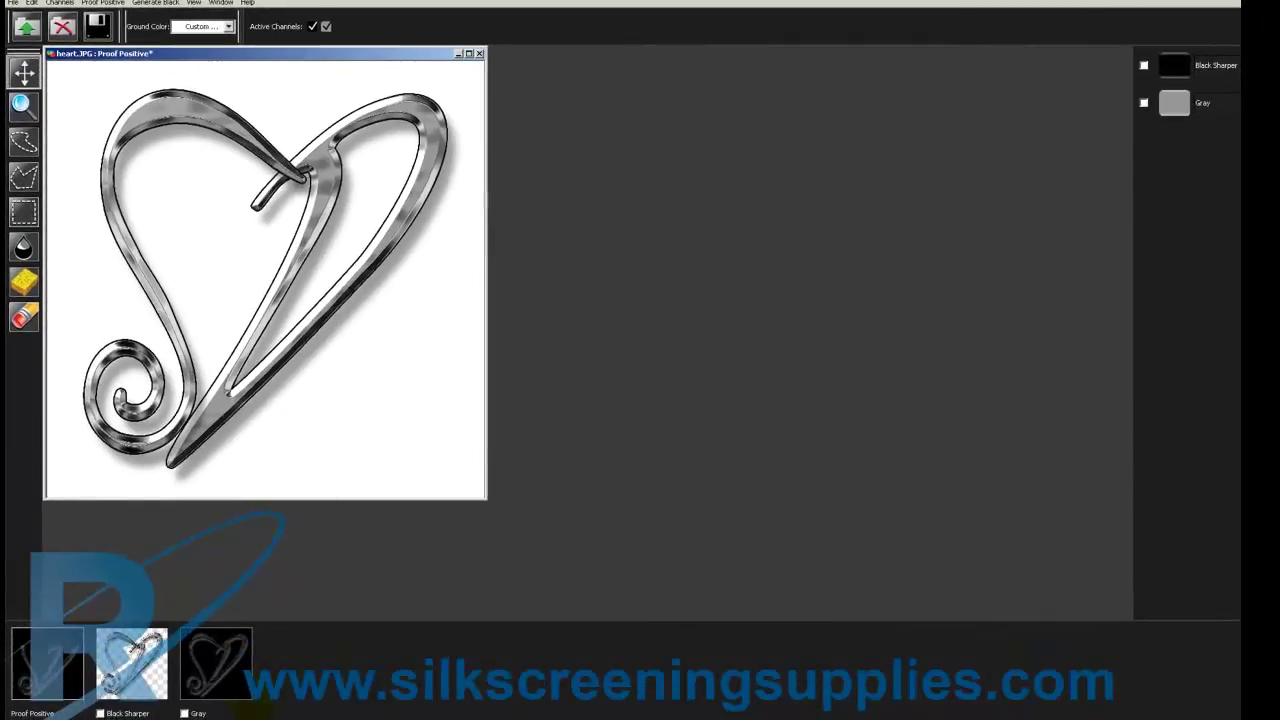
pyautogui.click(131, 655)
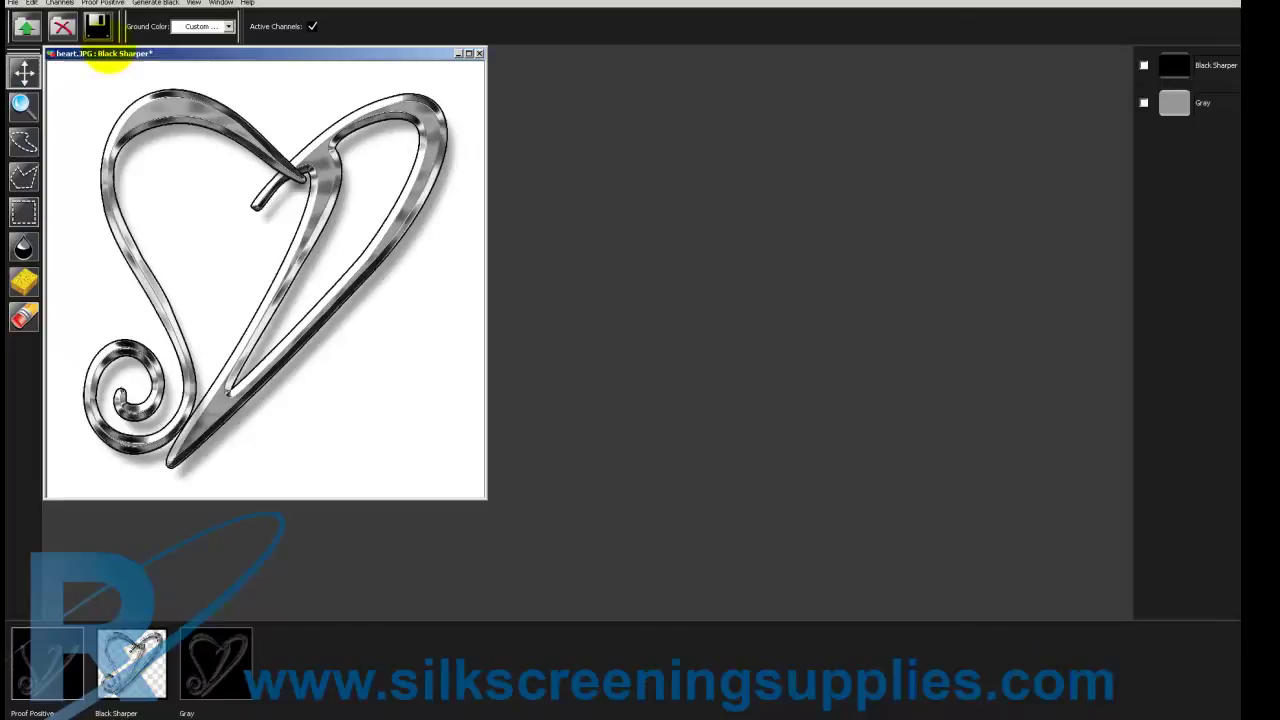
pyautogui.click(60, 3)
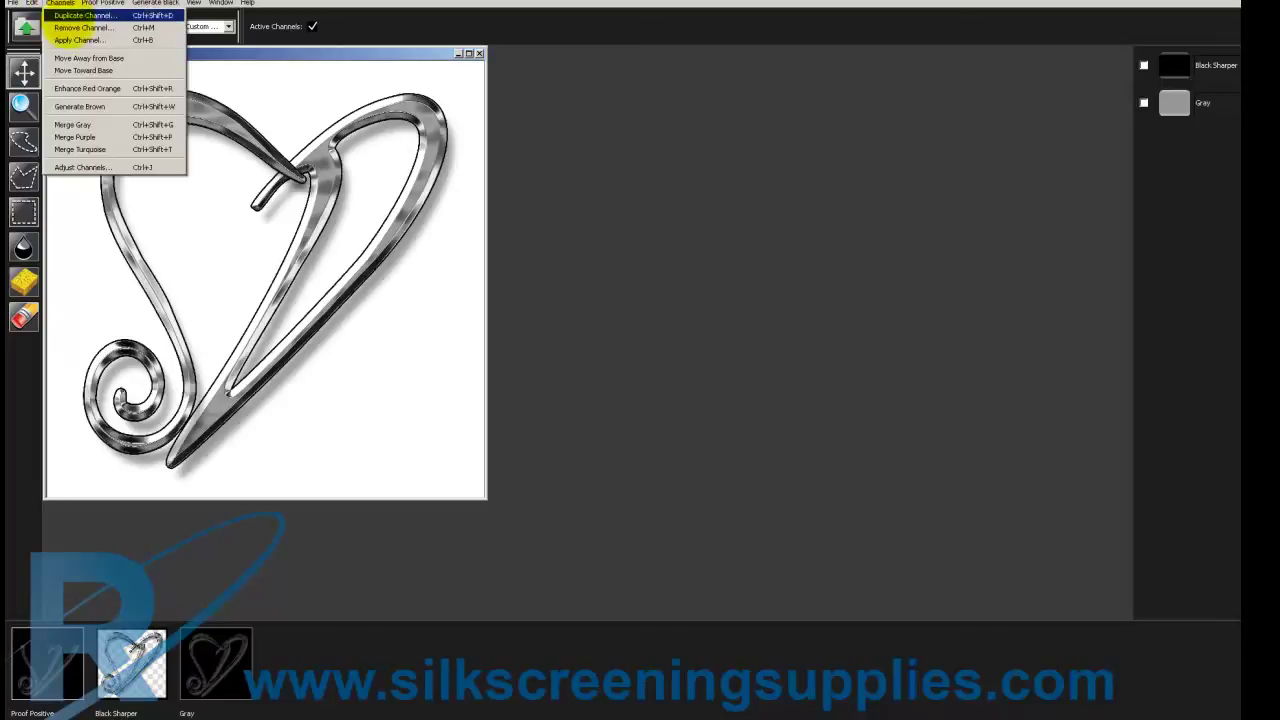
pyautogui.click(72, 64)
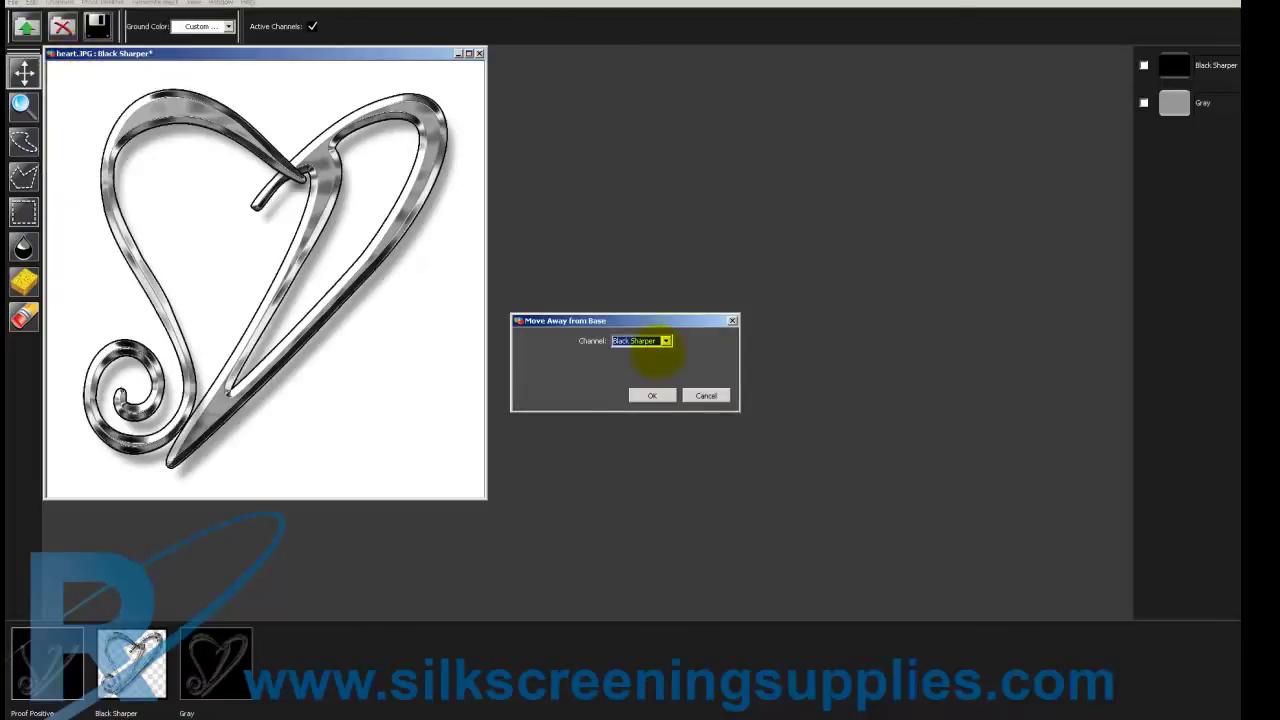
pyautogui.click(648, 341)
pyautogui.click(640, 352)
pyautogui.click(651, 395)
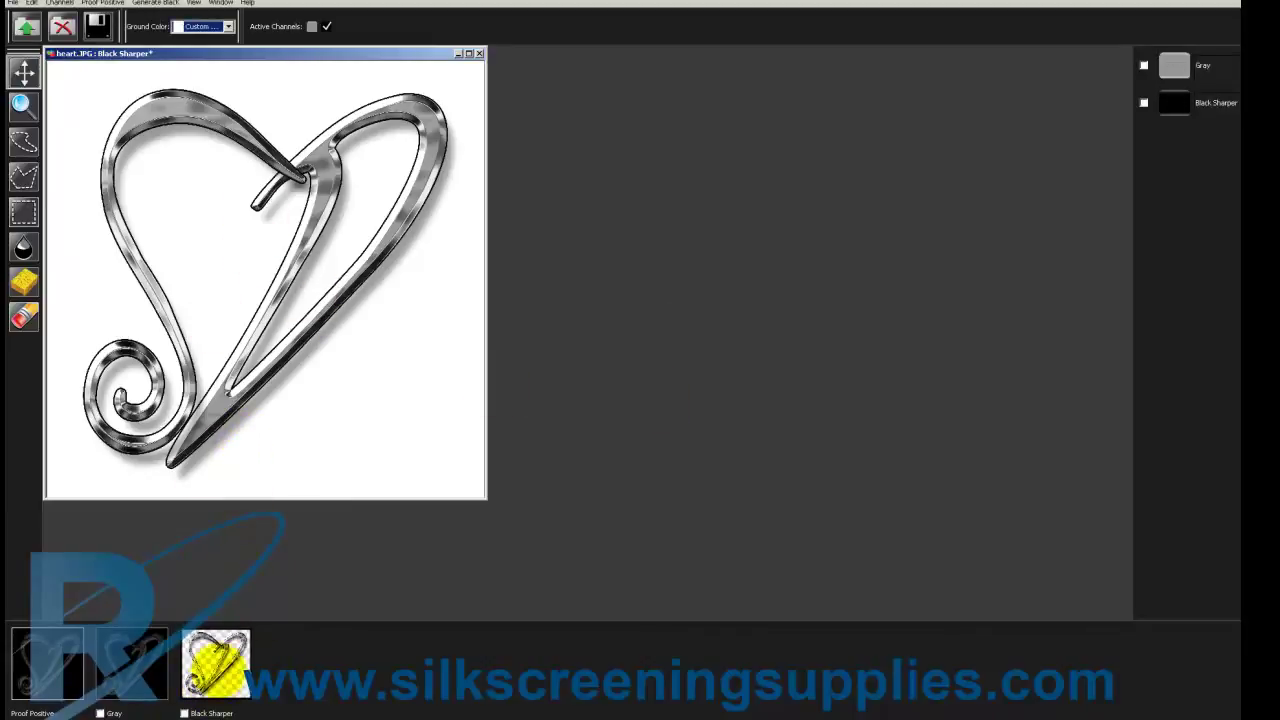
# Set Black Sharper's saturation range to High 33 and Low 94, comparing with the original photo.
pyautogui.rightClick(229, 672)
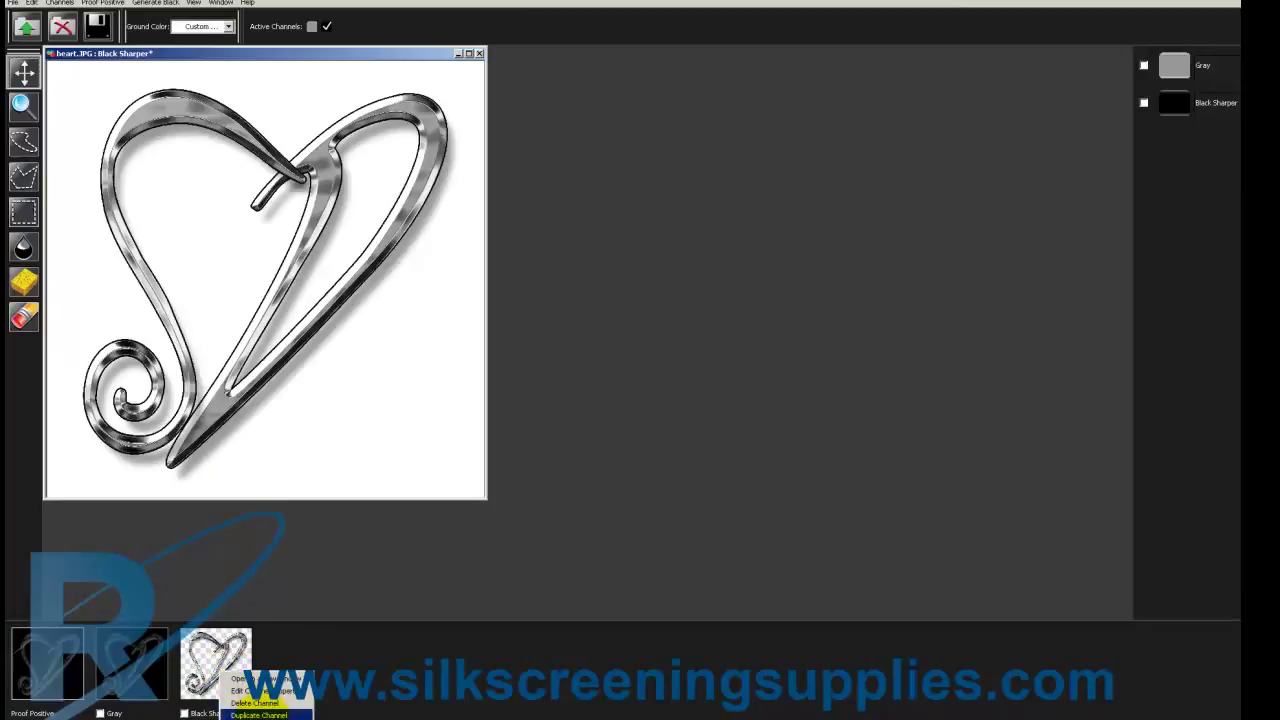
pyautogui.click(258, 690)
pyautogui.moveTo(560, 349)
pyautogui.mouseDown()
pyautogui.moveTo(666, 349)
pyautogui.moveTo(639, 348)
pyautogui.mouseUp()
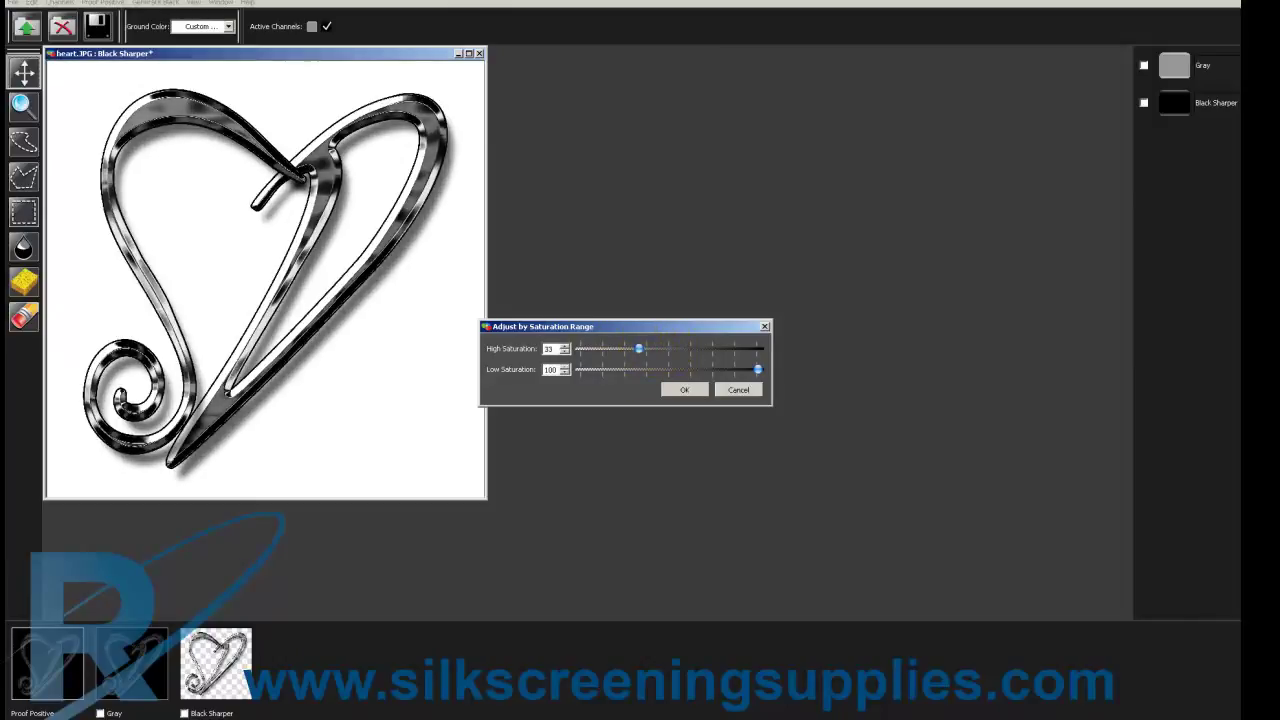
pyautogui.hotkey('alt', 'Tab')
pyautogui.click(568, 316)
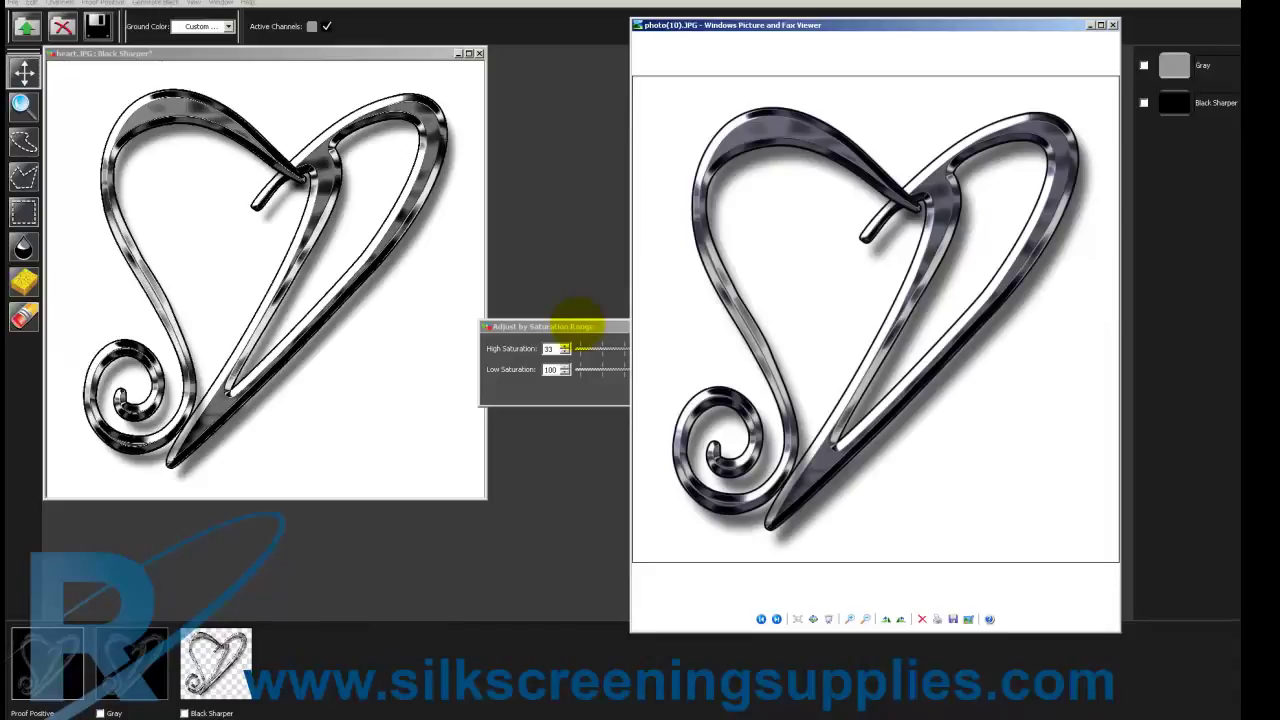
pyautogui.click(583, 326)
pyautogui.click(738, 370)
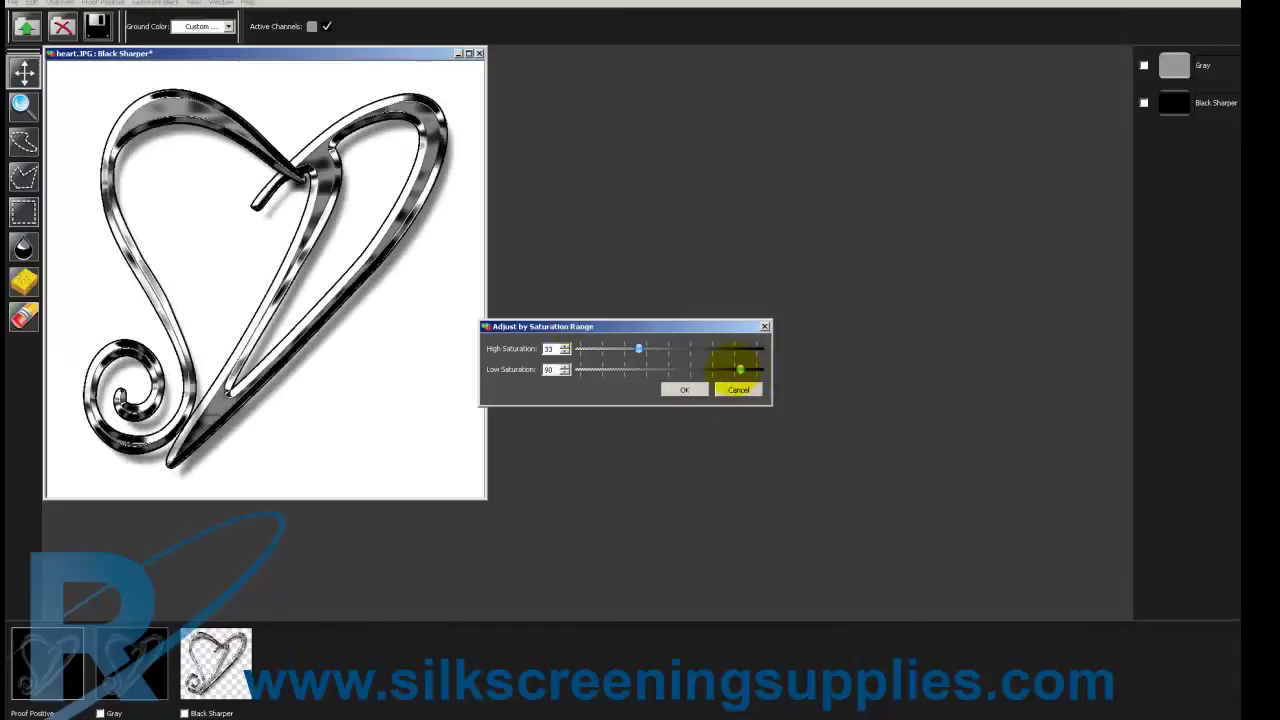
pyautogui.moveTo(740, 370); pyautogui.dragTo(747, 370)
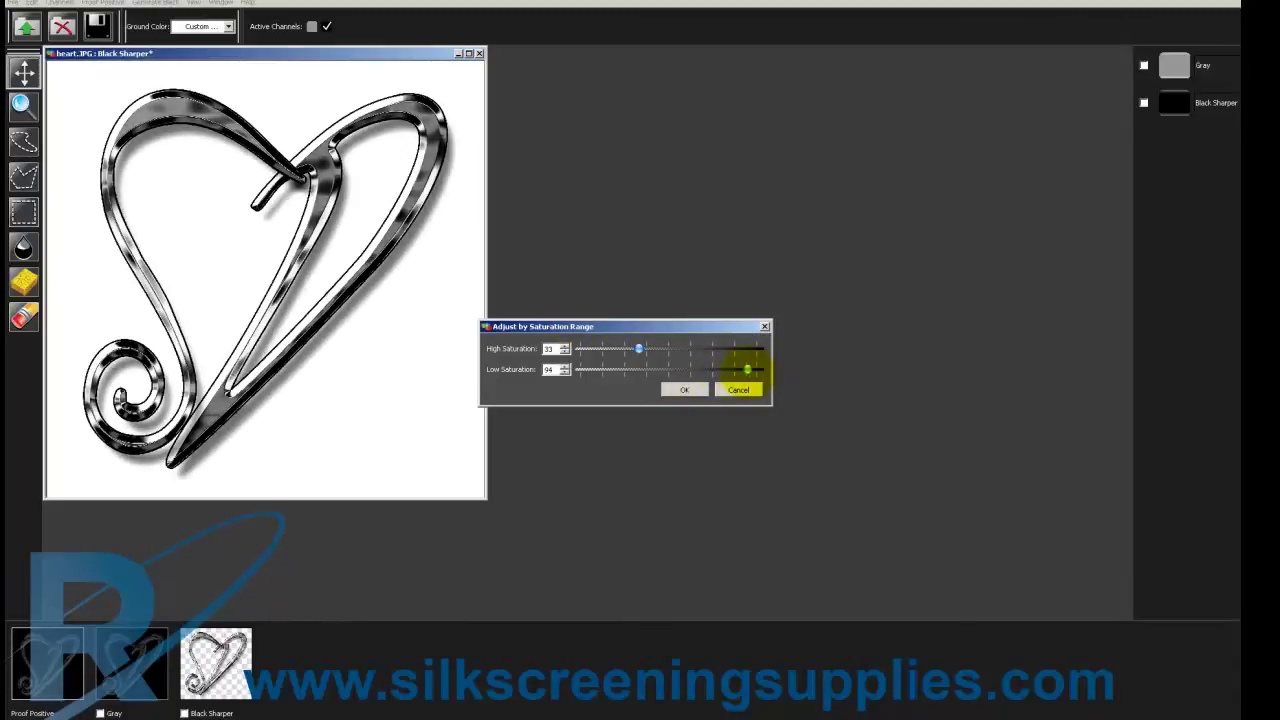
pyautogui.click(684, 389)
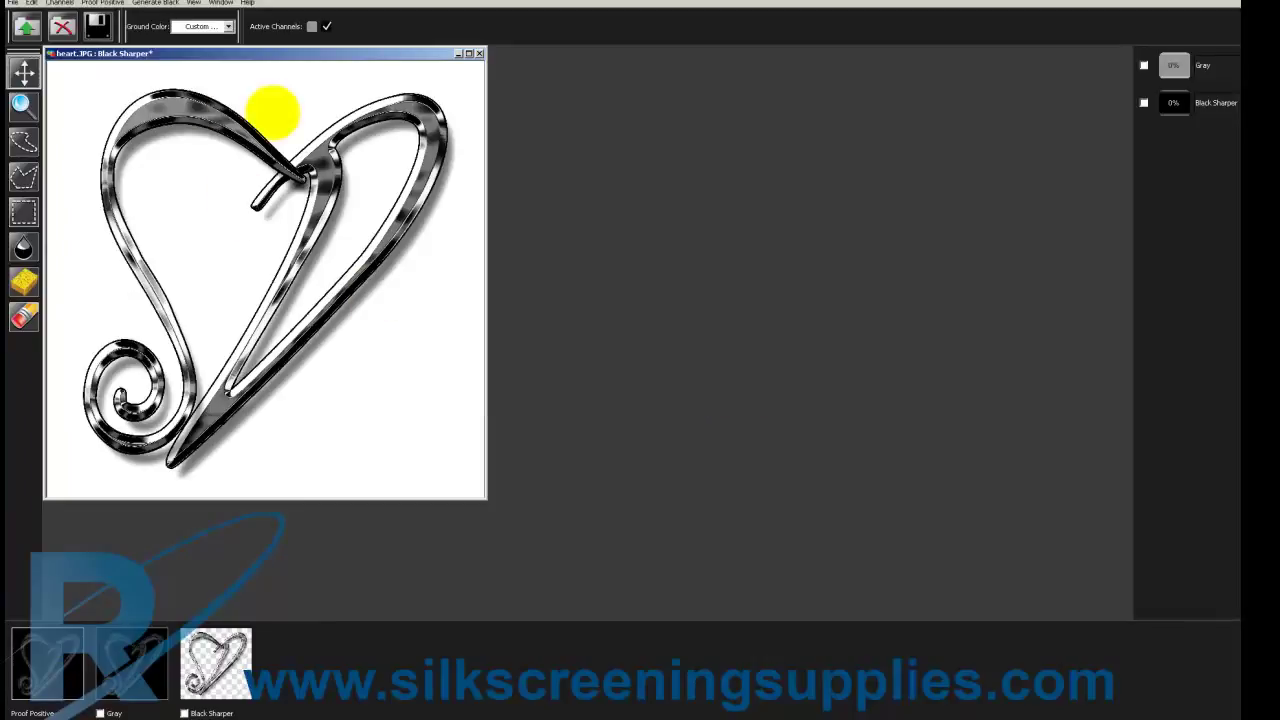
pyautogui.click(158, 3)
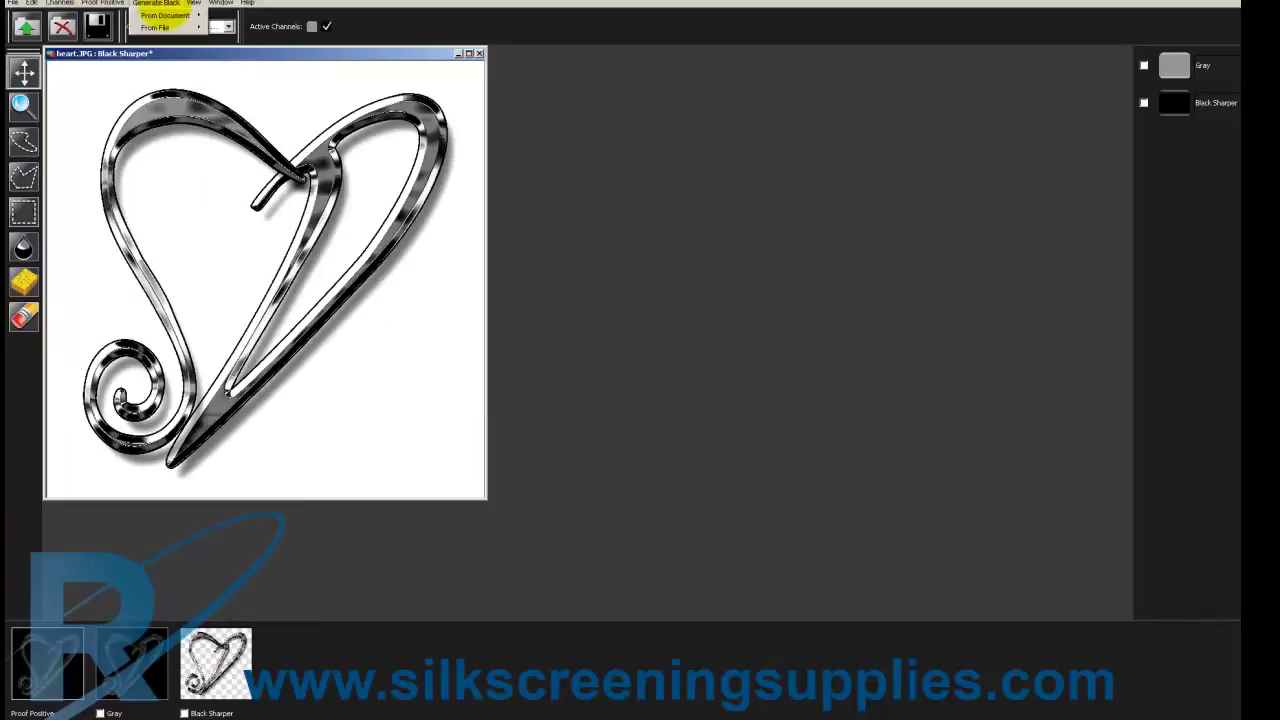
pyautogui.moveTo(158, 27)
pyautogui.click(232, 29)
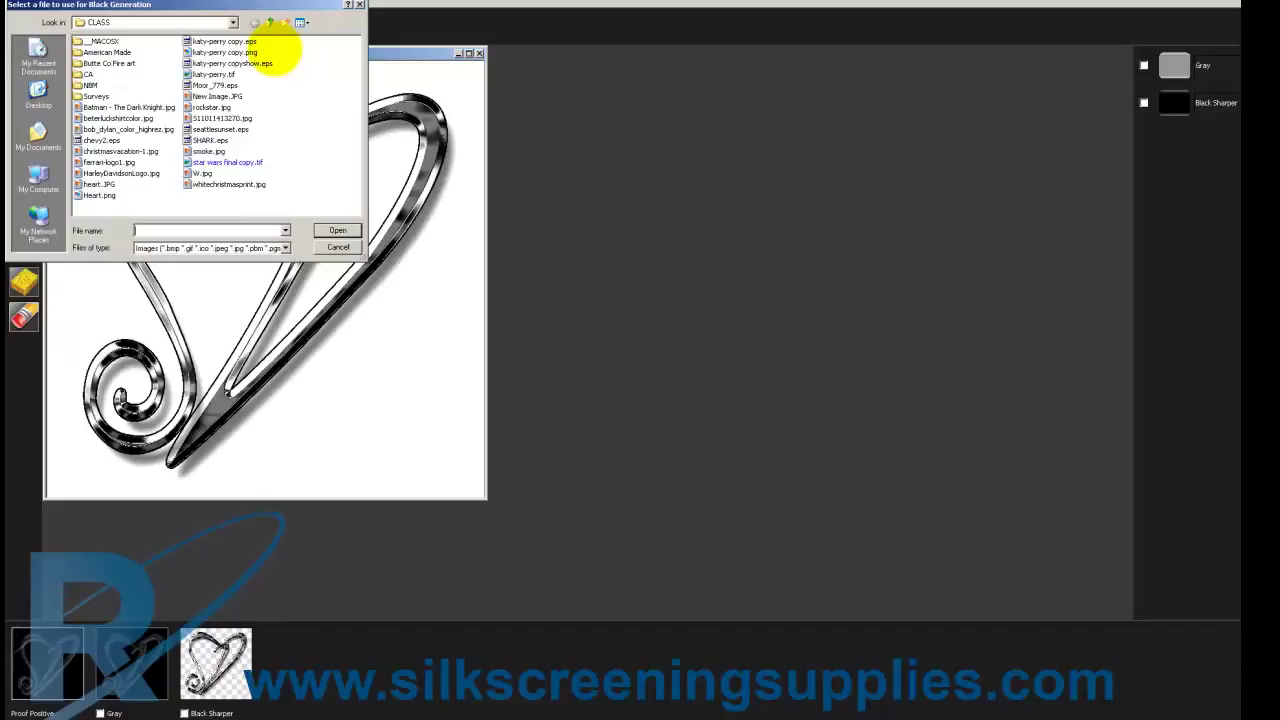
pyautogui.click(99, 184)
pyautogui.click(338, 230)
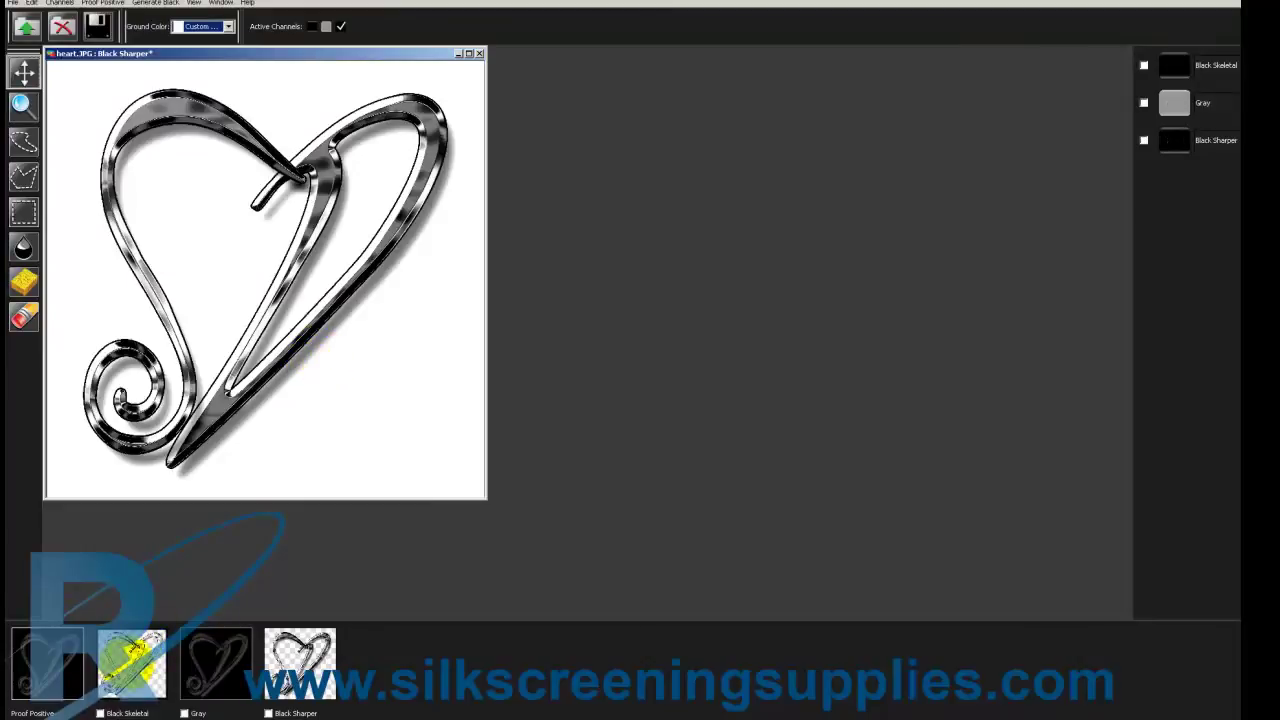
pyautogui.press('Delete')
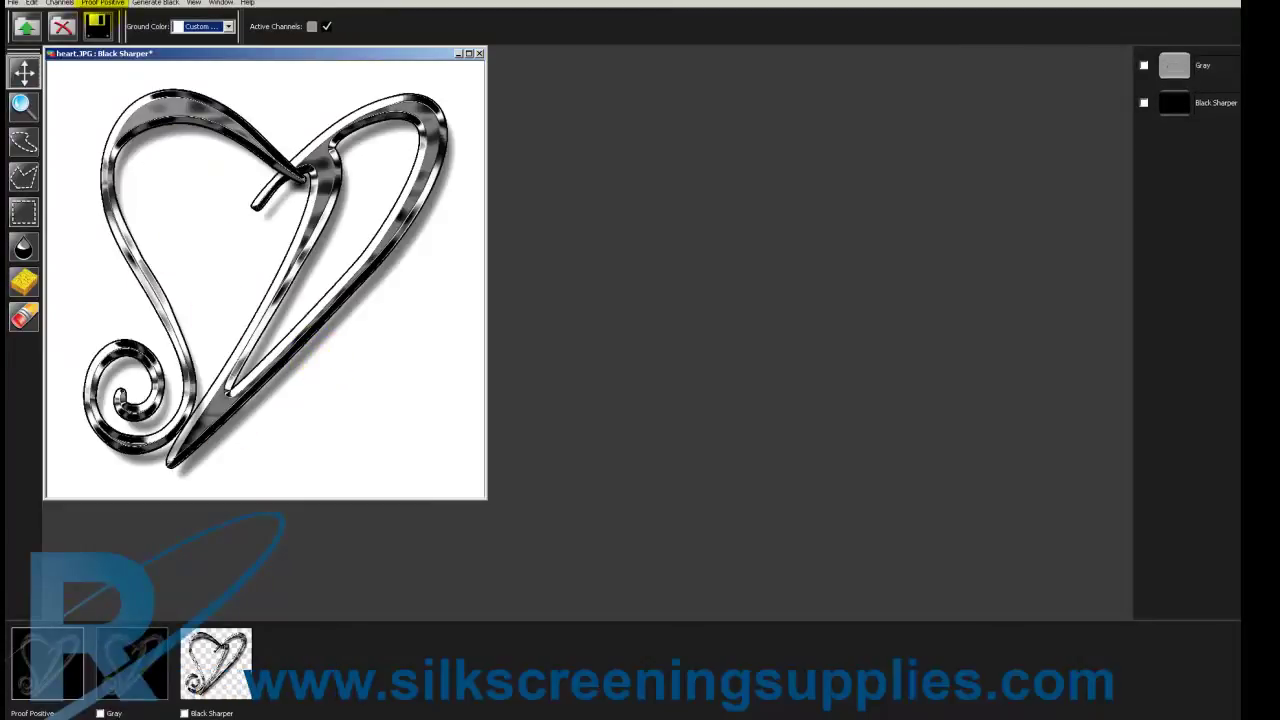
pyautogui.click(103, 3)
pyautogui.click(156, 3)
pyautogui.moveTo(195, 27)
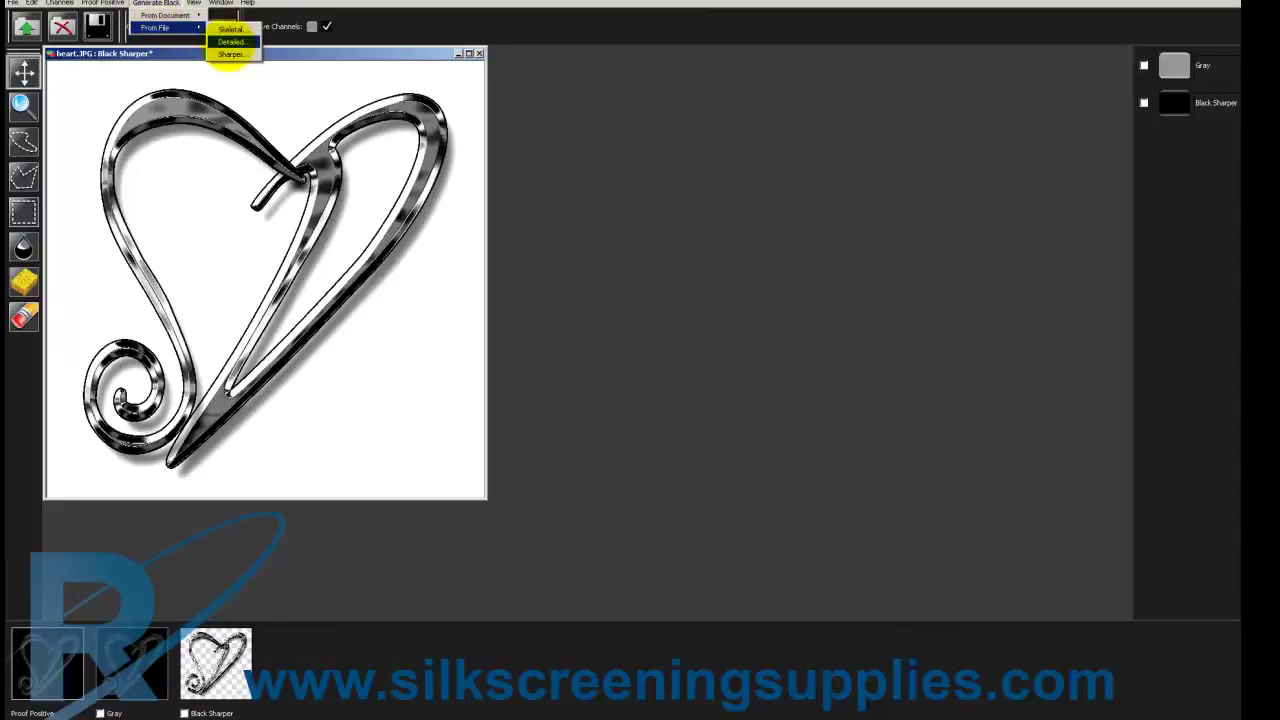
pyautogui.click(230, 42)
pyautogui.doubleClick(88, 183)
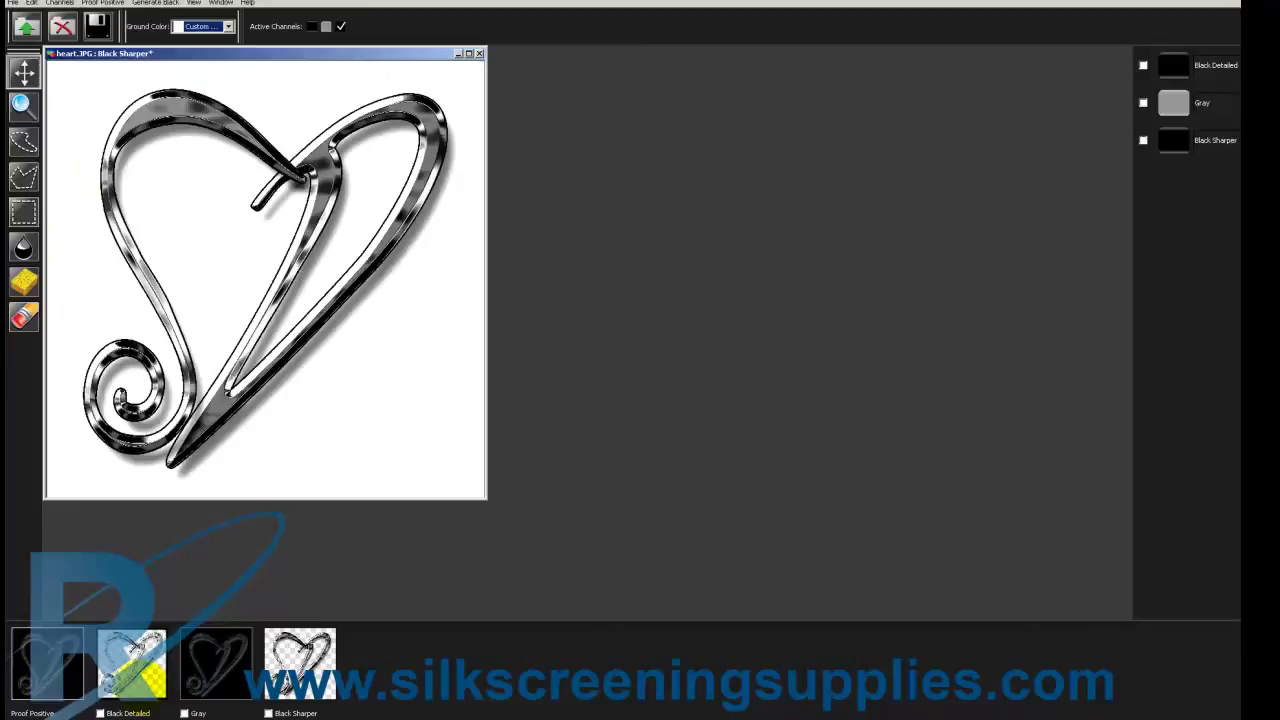
pyautogui.moveTo(138, 655); pyautogui.dragTo(280, 251)
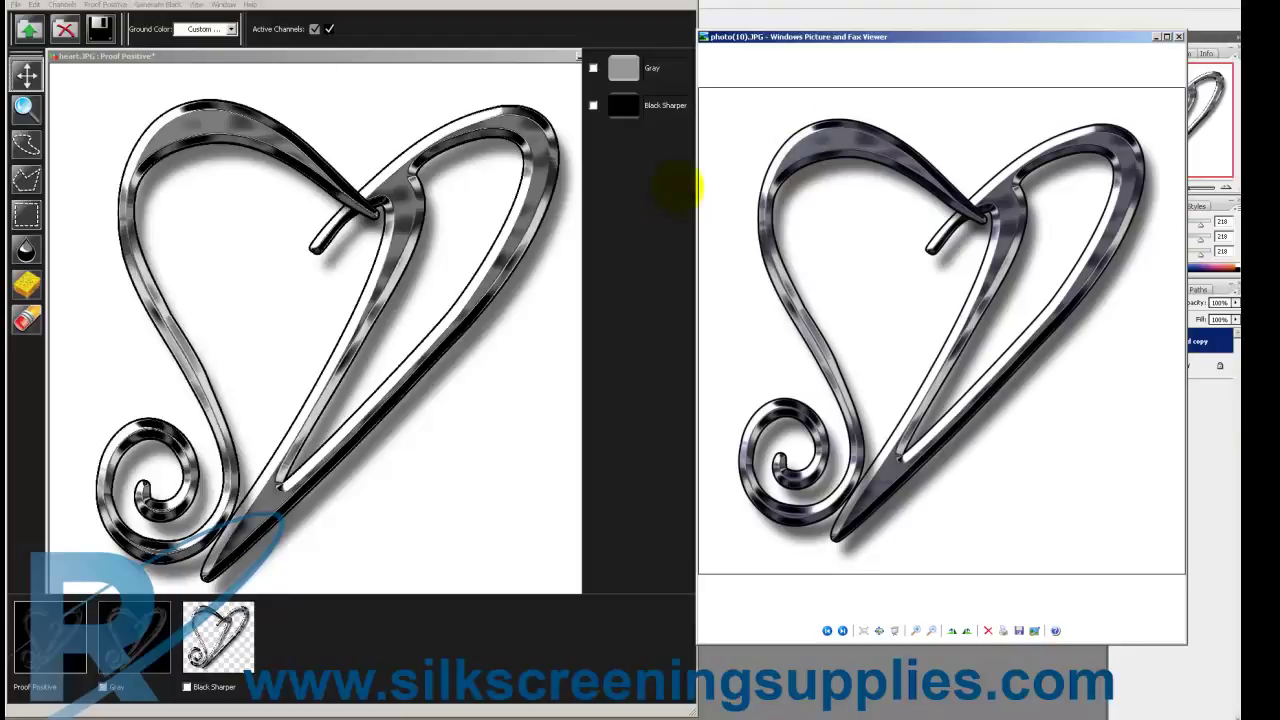
# Raise the Gray channel's high saturation to 32.
pyautogui.rightClick(130, 634)
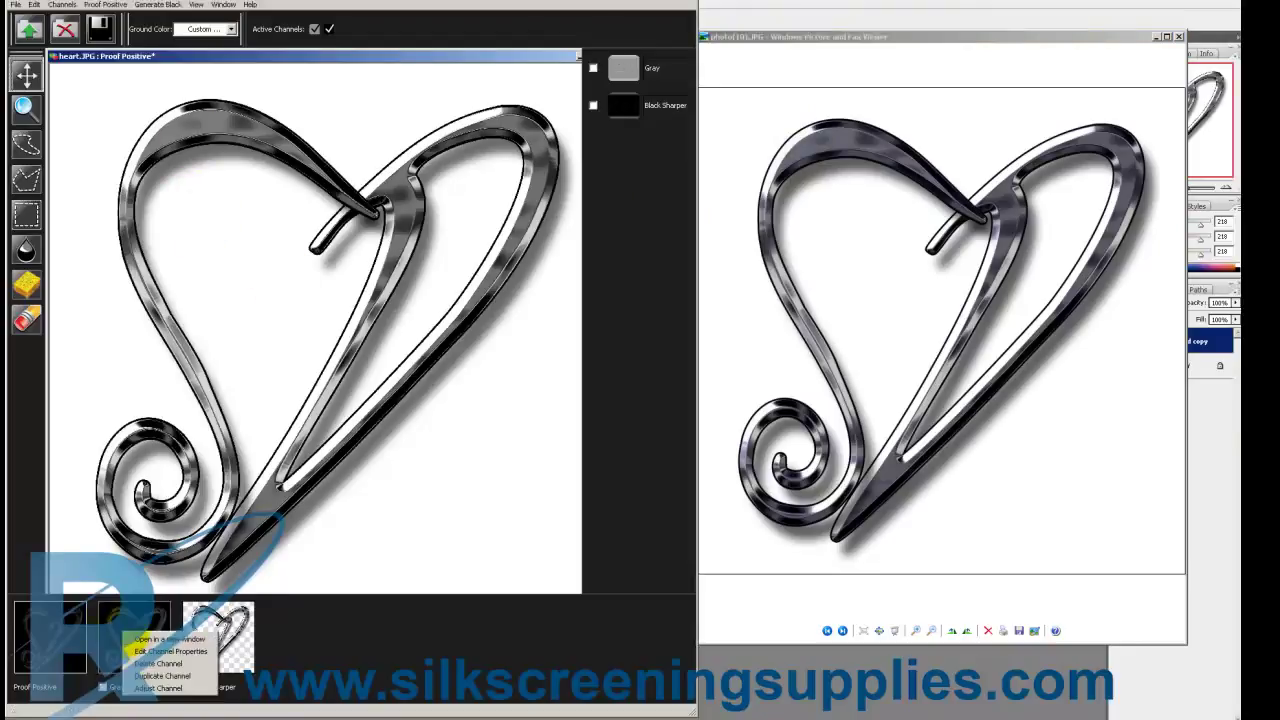
pyautogui.click(158, 688)
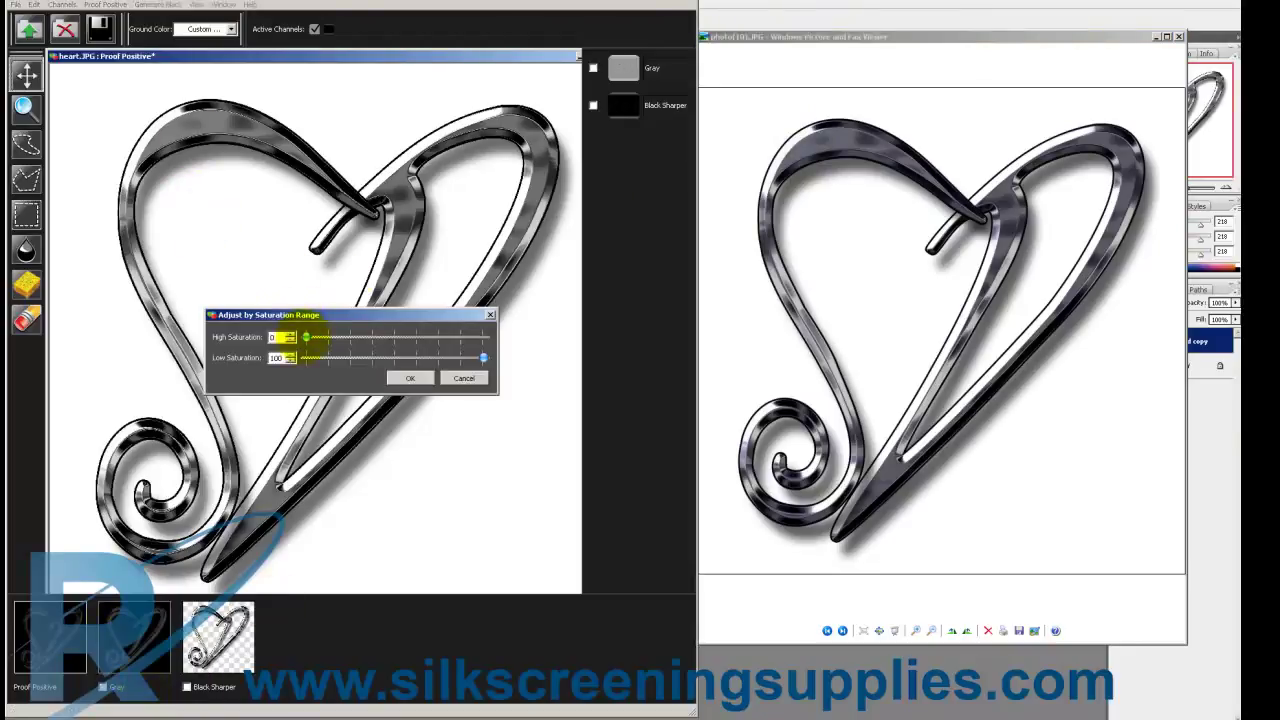
pyautogui.moveTo(314, 336); pyautogui.dragTo(372, 337)
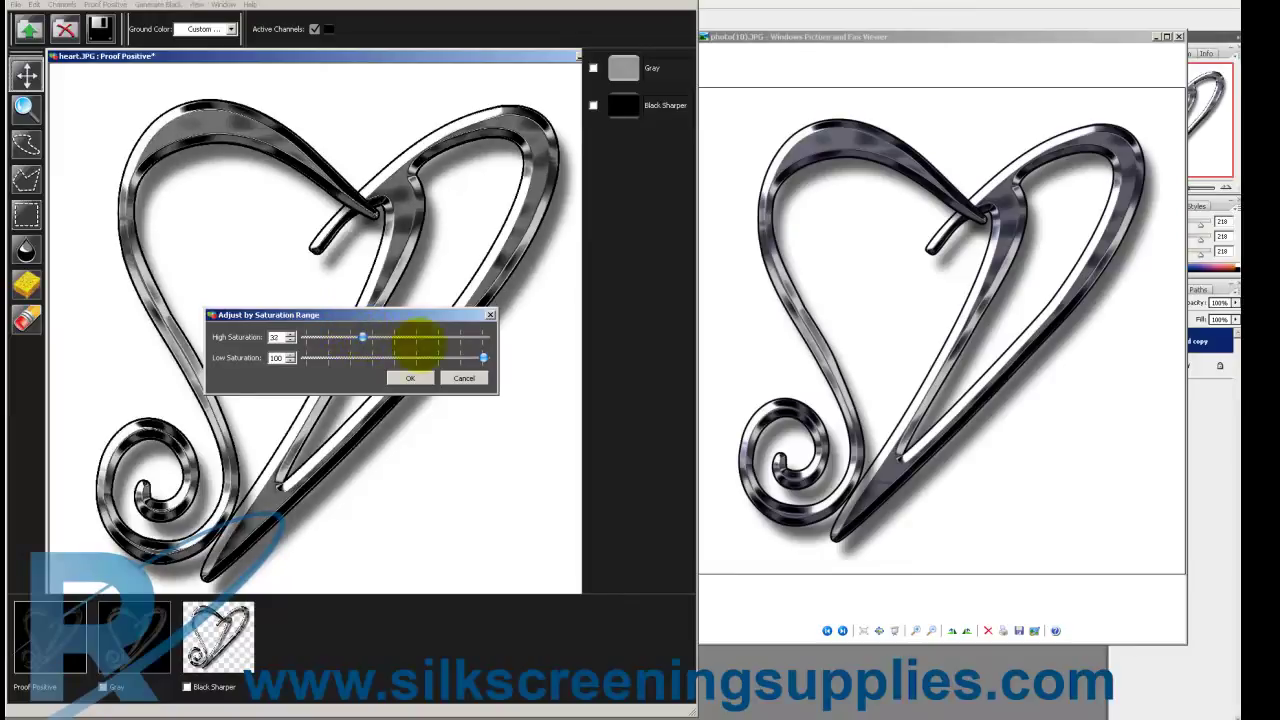
pyautogui.click(410, 378)
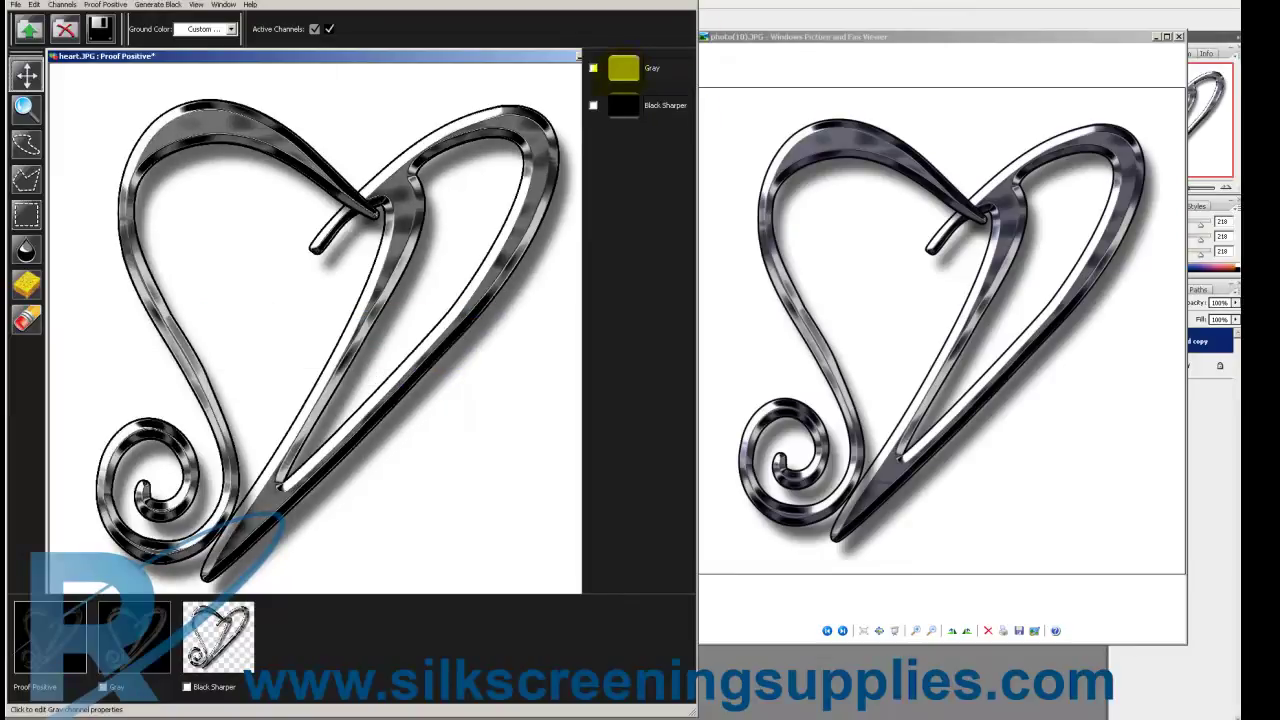
# Darken the Gray ink to a custom HSB colour of RGB 104, 103, 103.
pyautogui.doubleClick(622, 67)
pyautogui.click(330, 283)
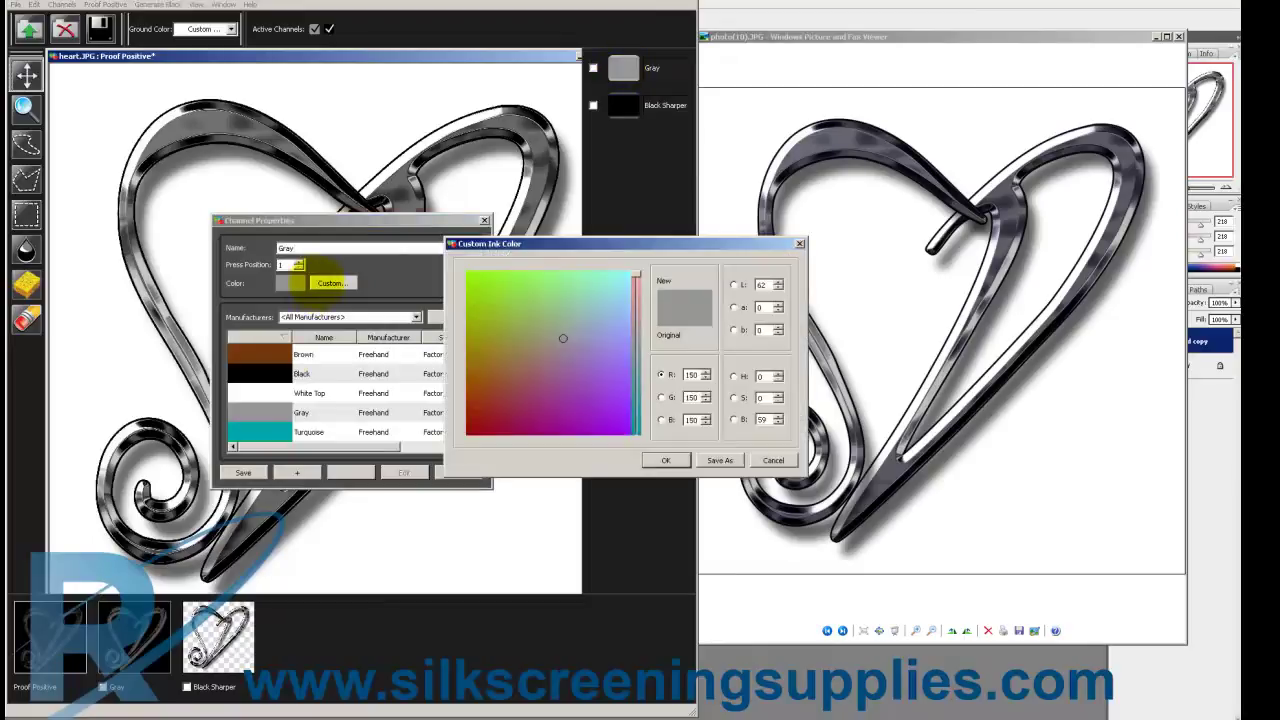
pyautogui.click(734, 376)
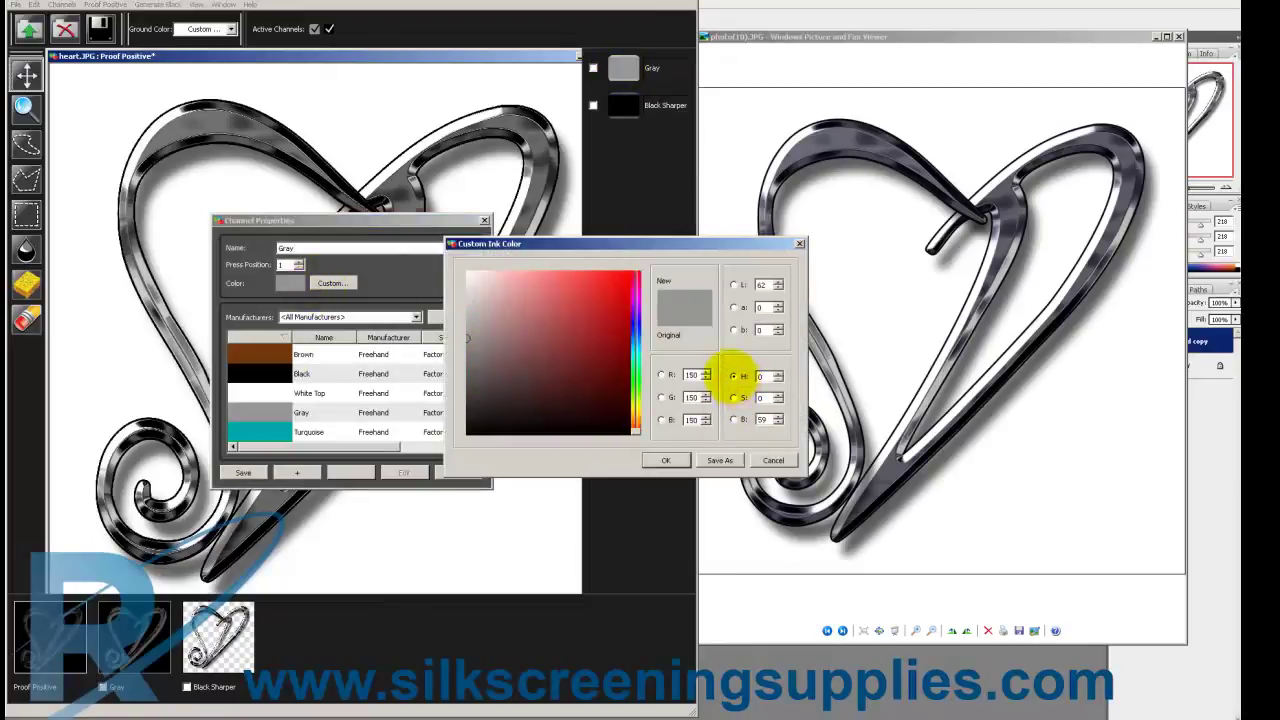
pyautogui.moveTo(467, 340); pyautogui.dragTo(467, 368)
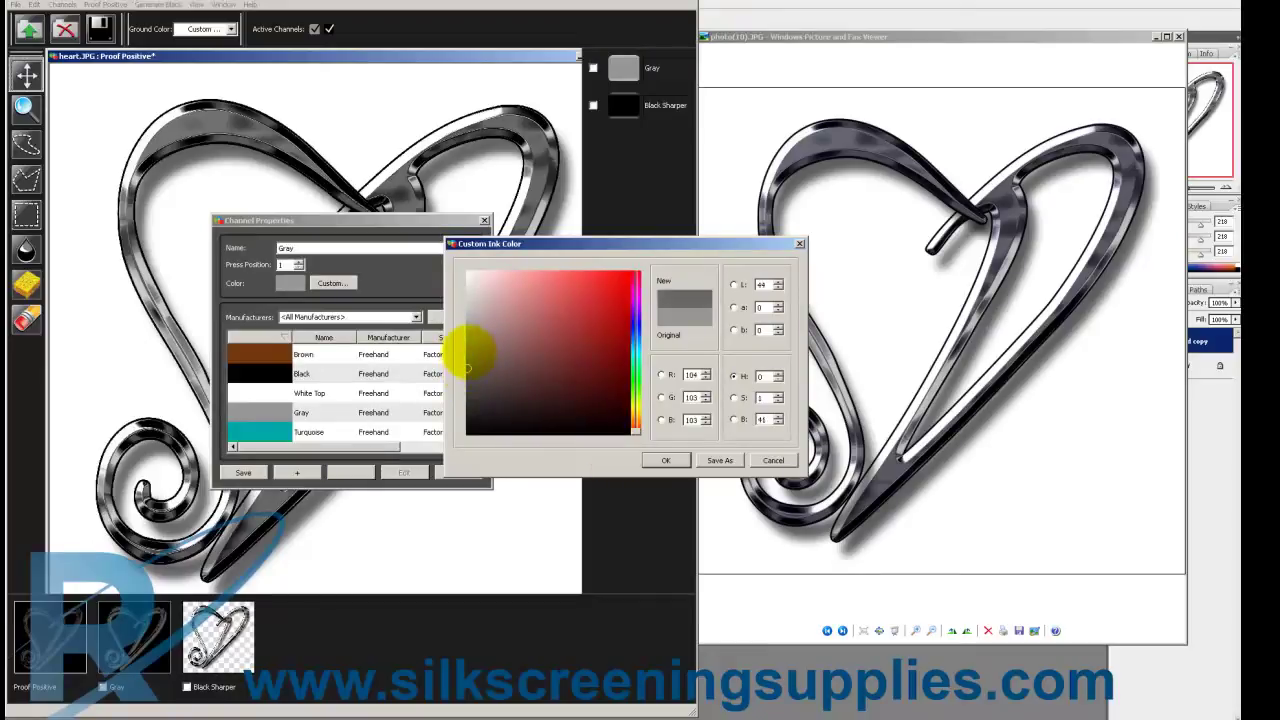
pyautogui.press('Return')
pyautogui.press('Return')
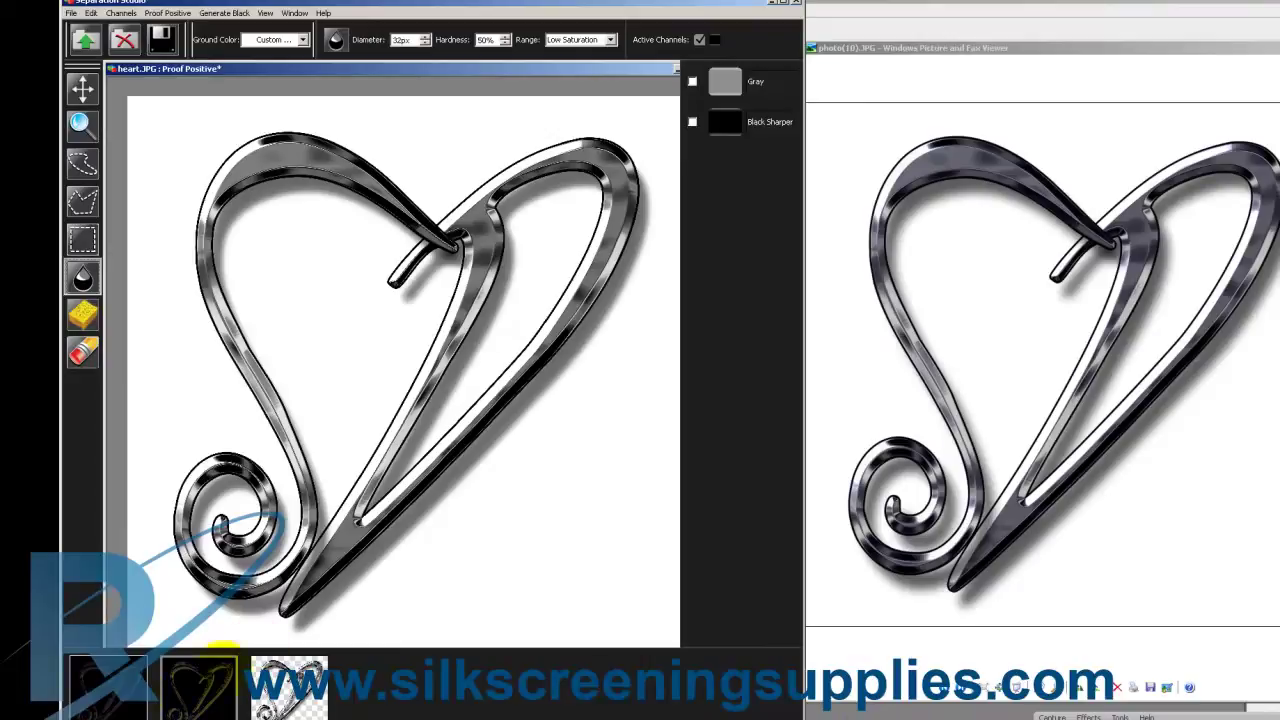
# Hide Black Sharper to preview Gray alone, then turn it back on.
pyautogui.rightClick(628, 412)
pyautogui.click(648, 436)
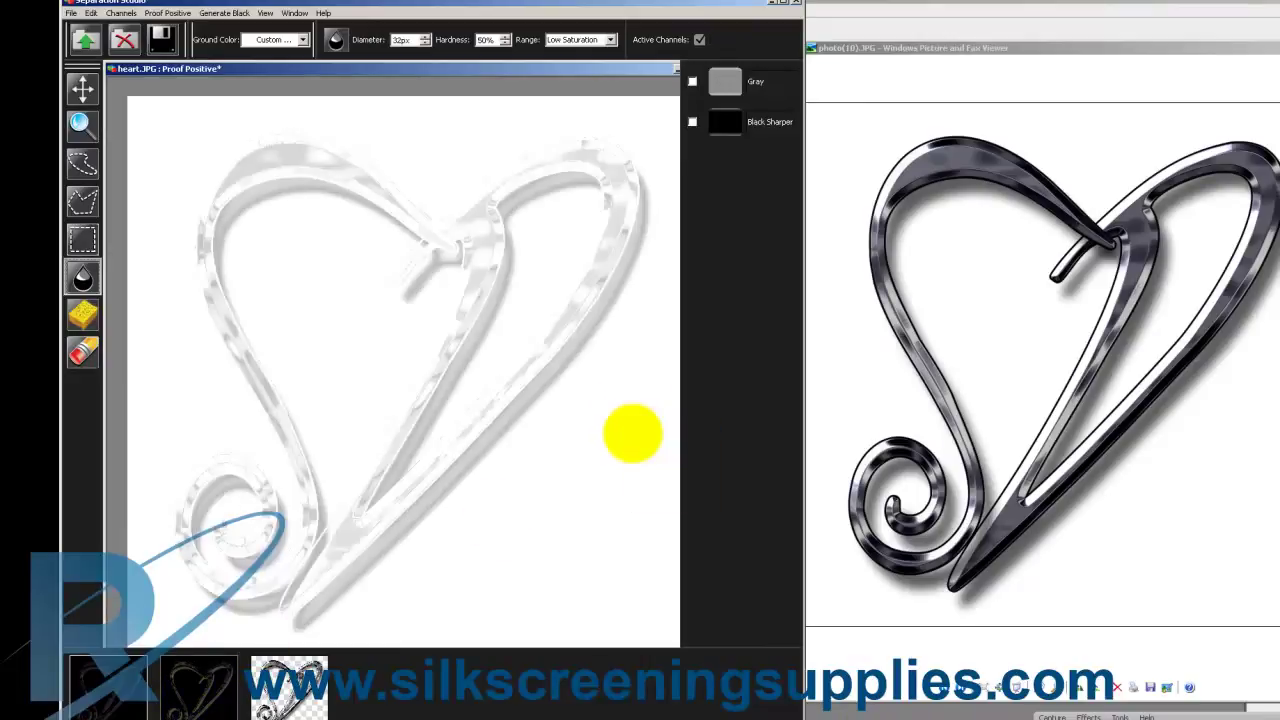
pyautogui.rightClick(632, 432)
pyautogui.click(636, 447)
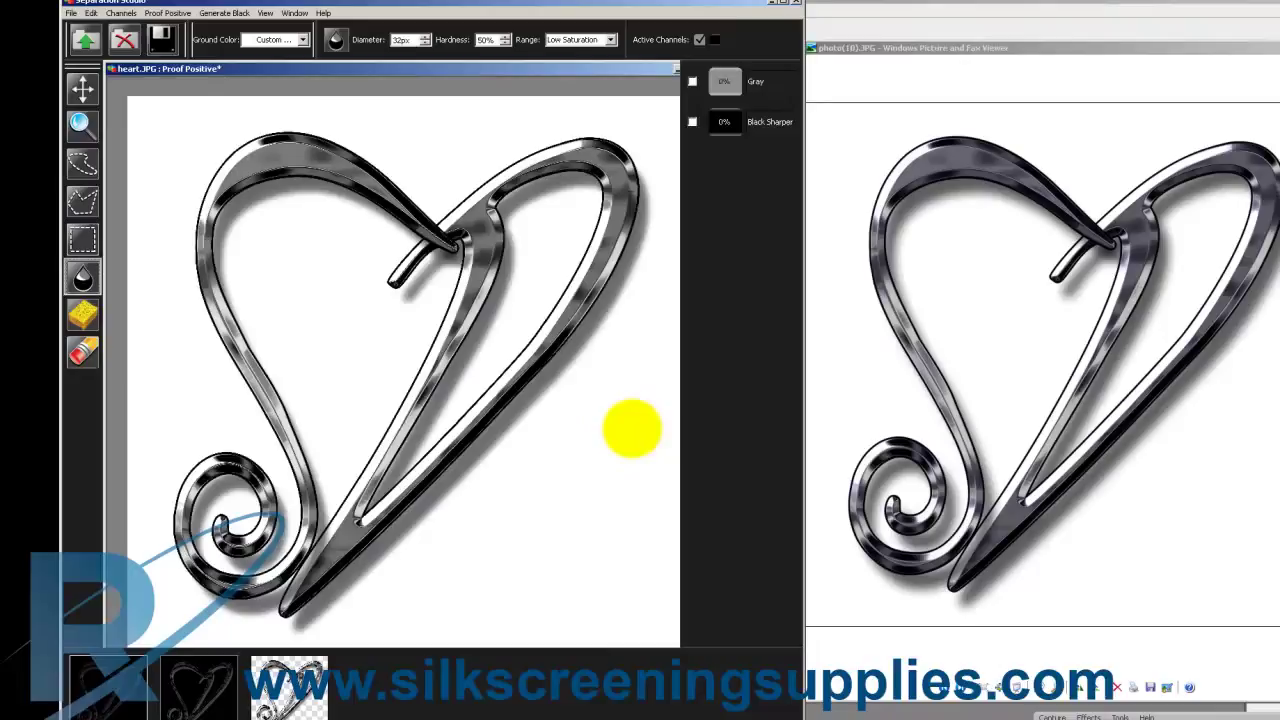
# Hide Gray to preview Black Sharper alone, restore it, and move to a blank CorelDRAW page.
pyautogui.rightClick(632, 428)
pyautogui.click(640, 434)
pyautogui.rightClick(639, 438)
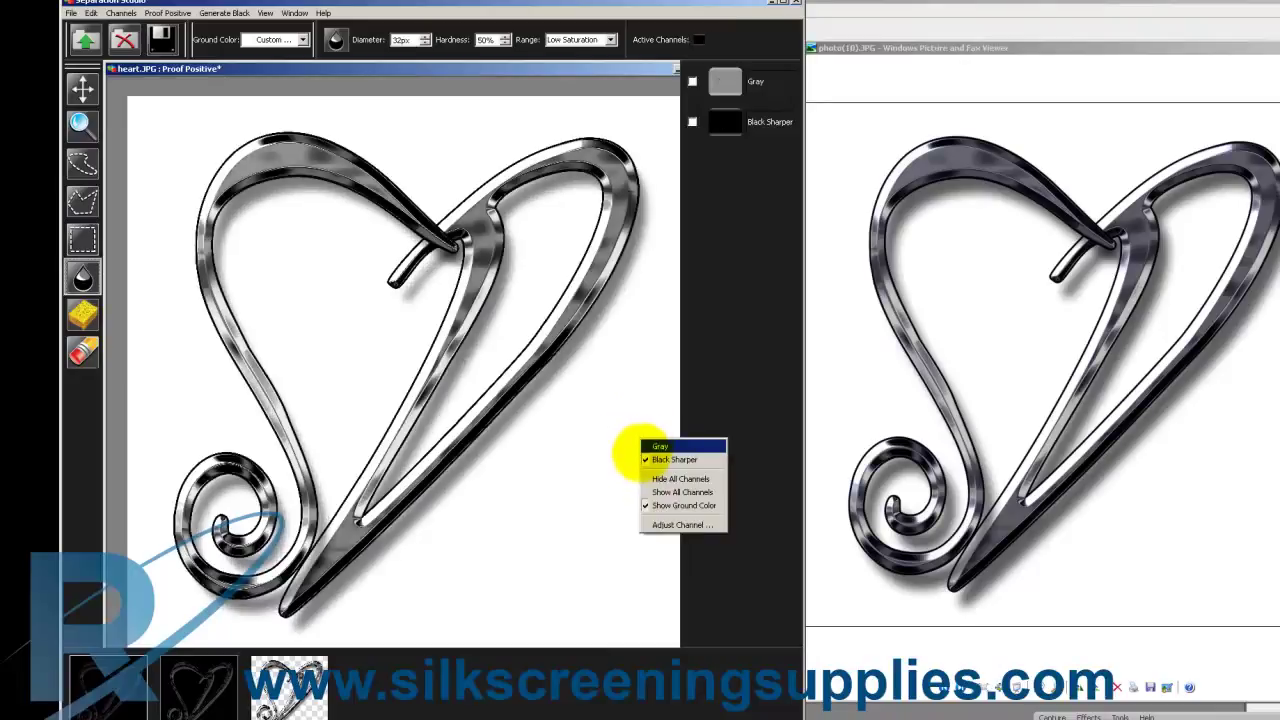
pyautogui.click(645, 447)
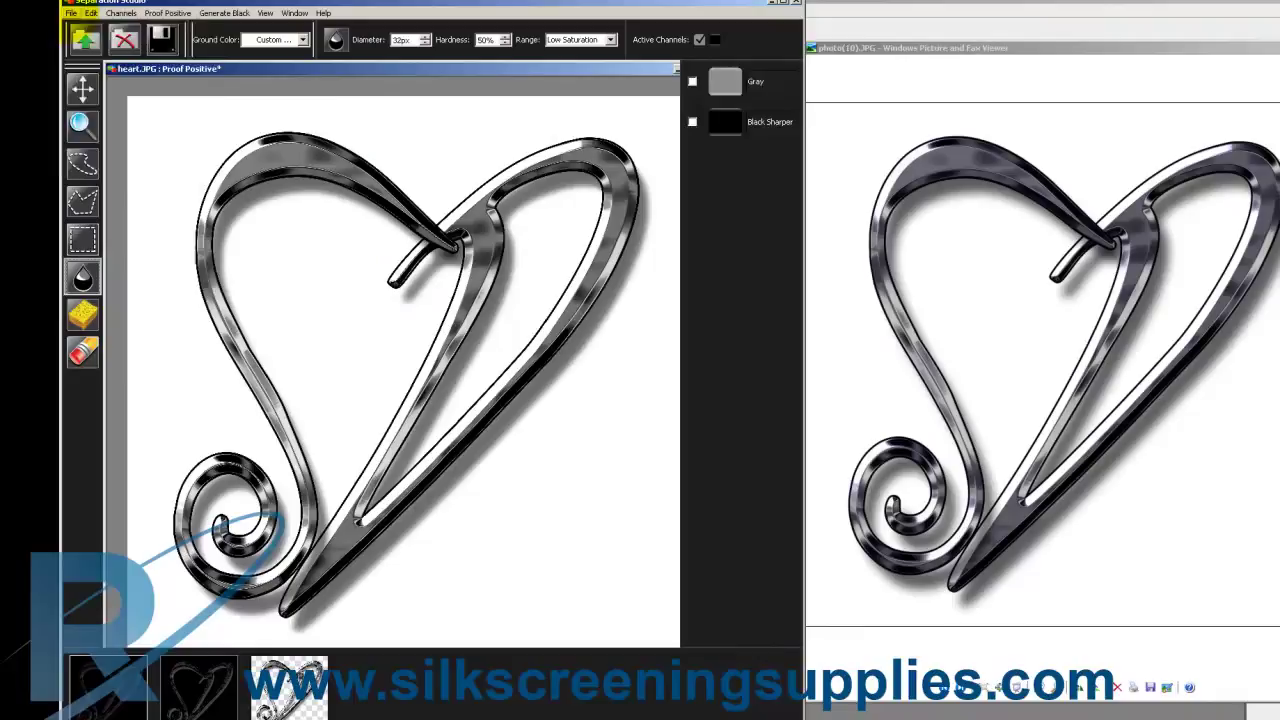
pyautogui.click(71, 12)
pyautogui.click(90, 86)
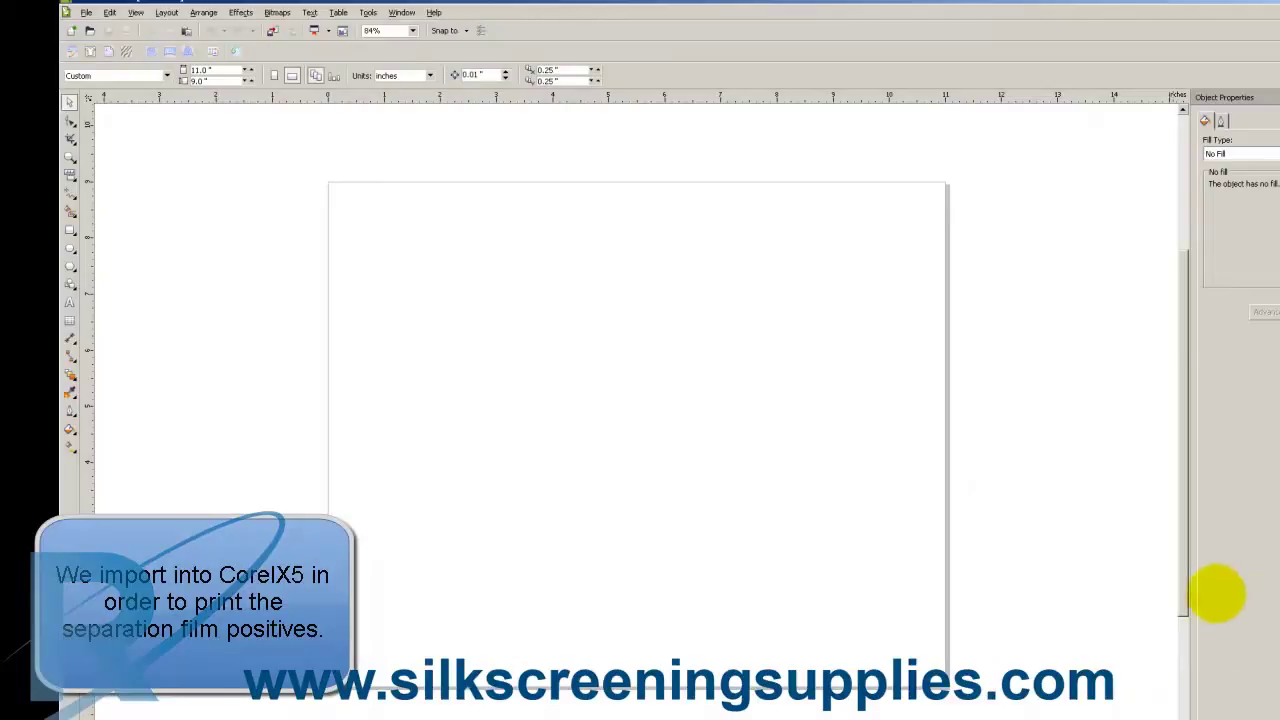
# Import heart.eps from My Documents as encapsulated PostScript, centred on the page.
pyautogui.click(86, 12)
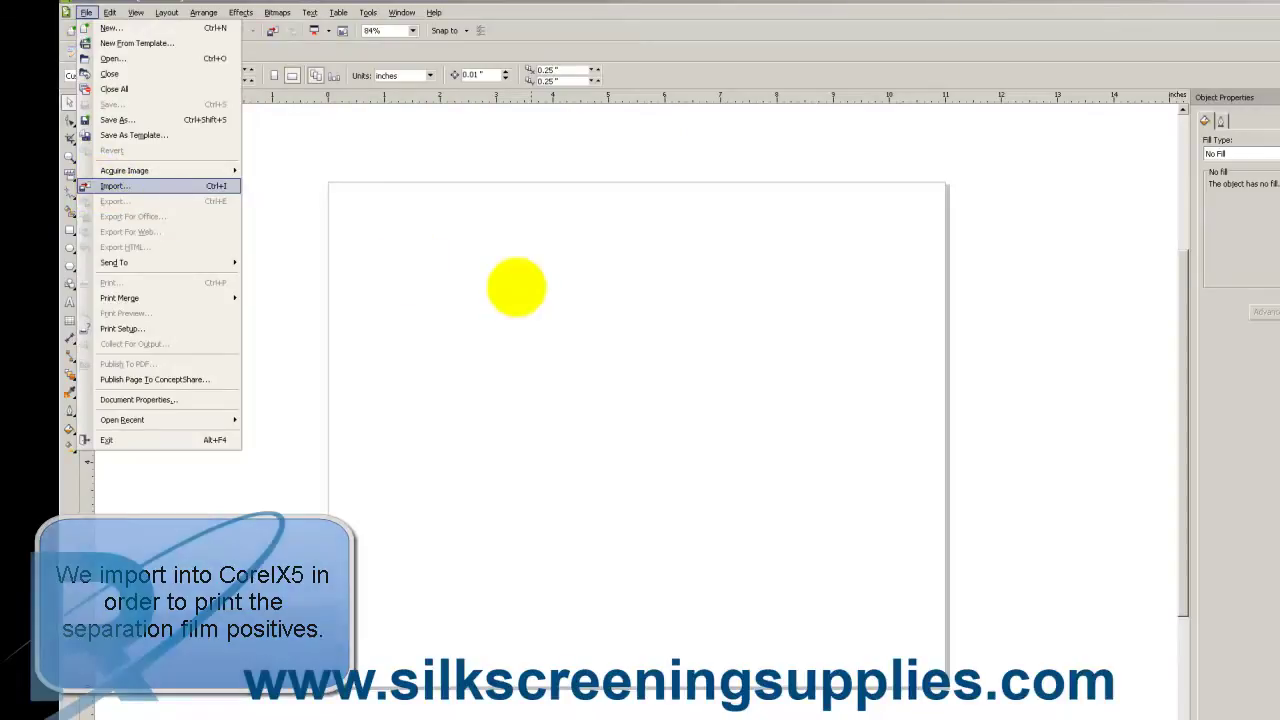
pyautogui.press('Return')
pyautogui.click(527, 320)
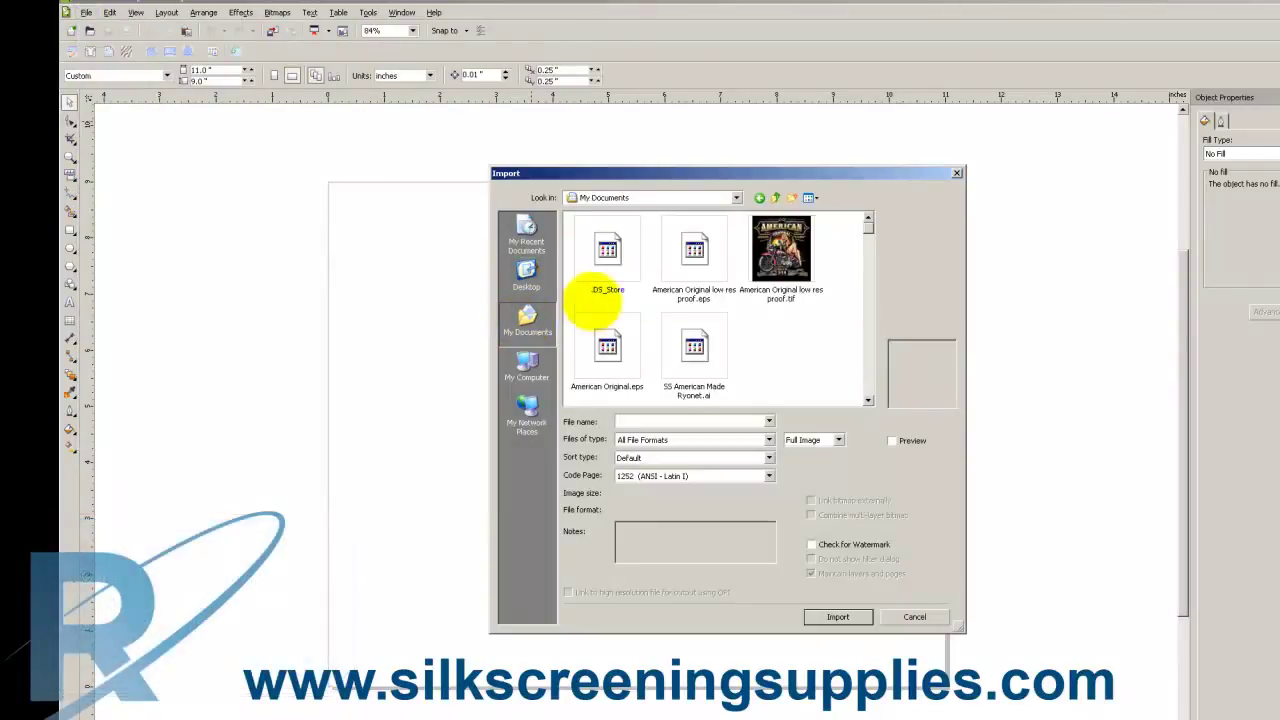
pyautogui.click(694, 250)
pyautogui.doubleClick(694, 250)
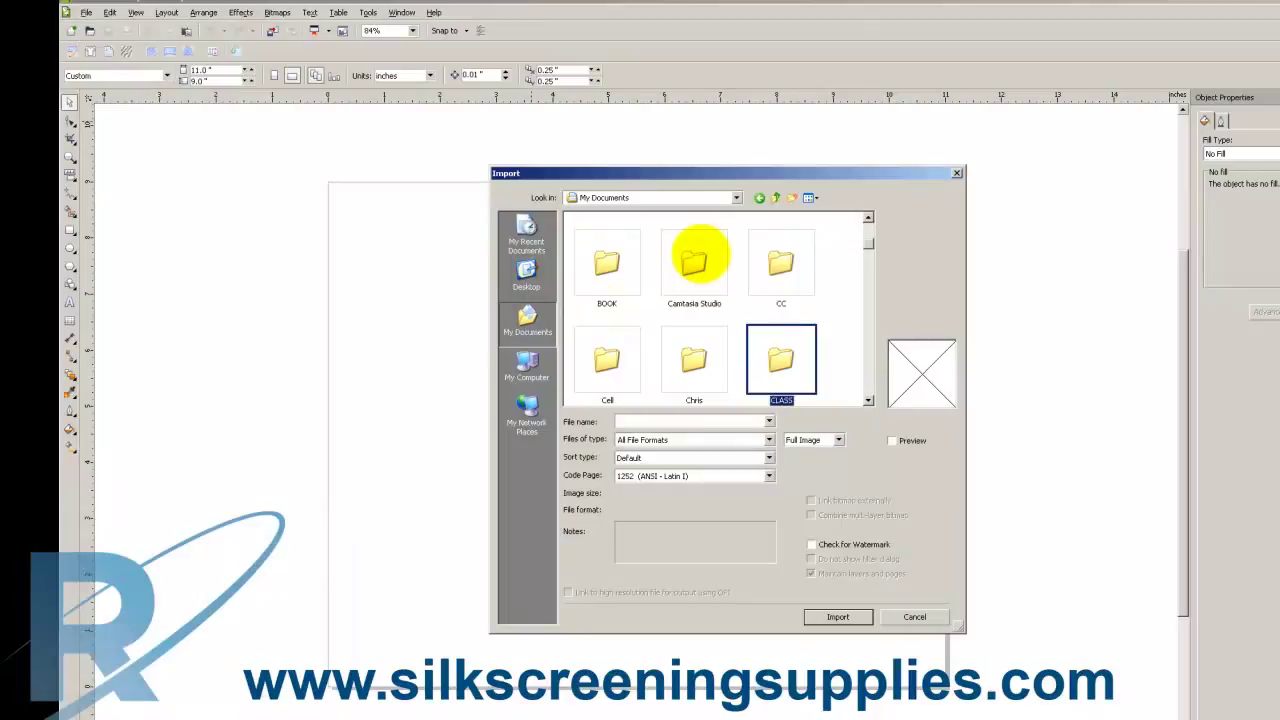
pyautogui.doubleClick(690, 340)
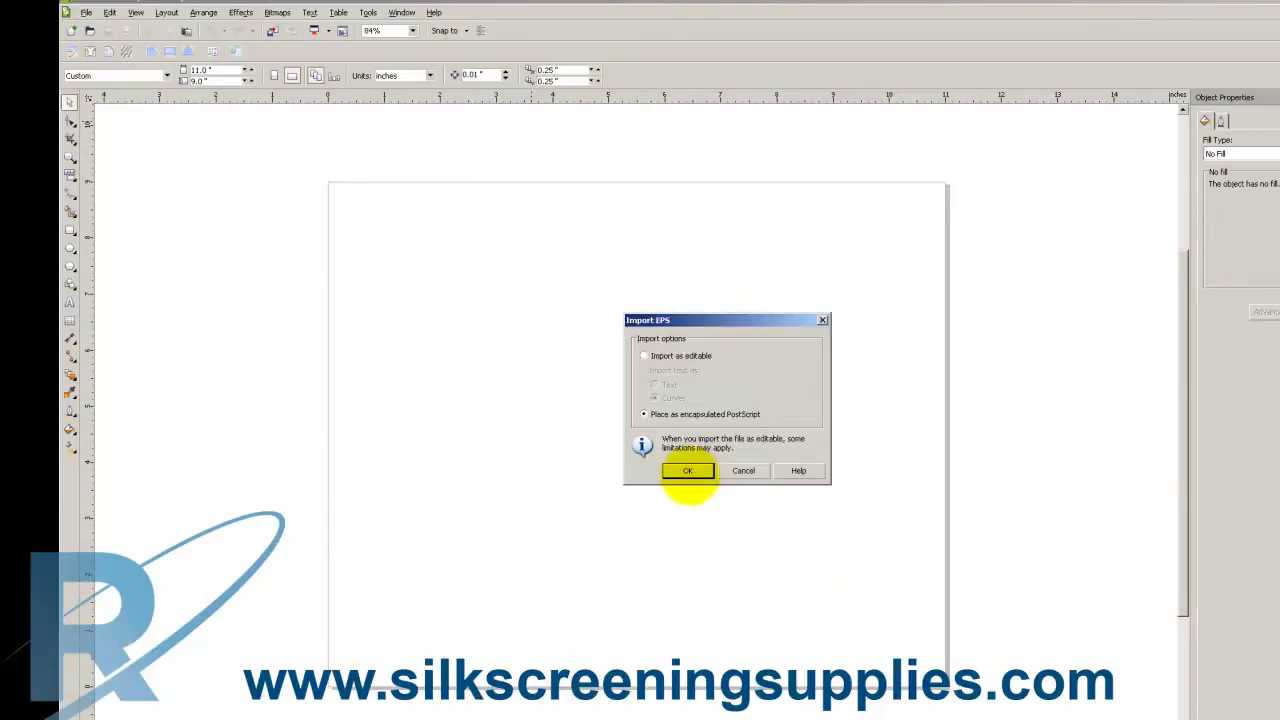
pyautogui.click(688, 471)
pyautogui.press('Return')
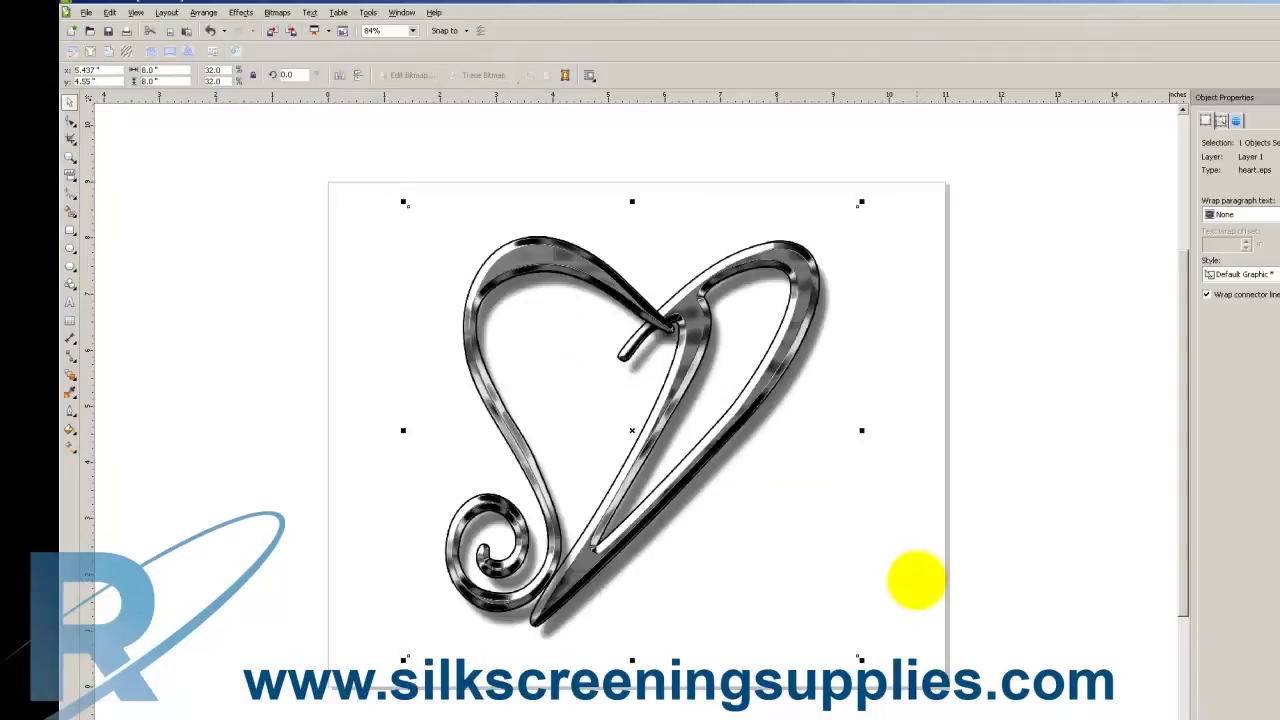
pyautogui.click(923, 582)
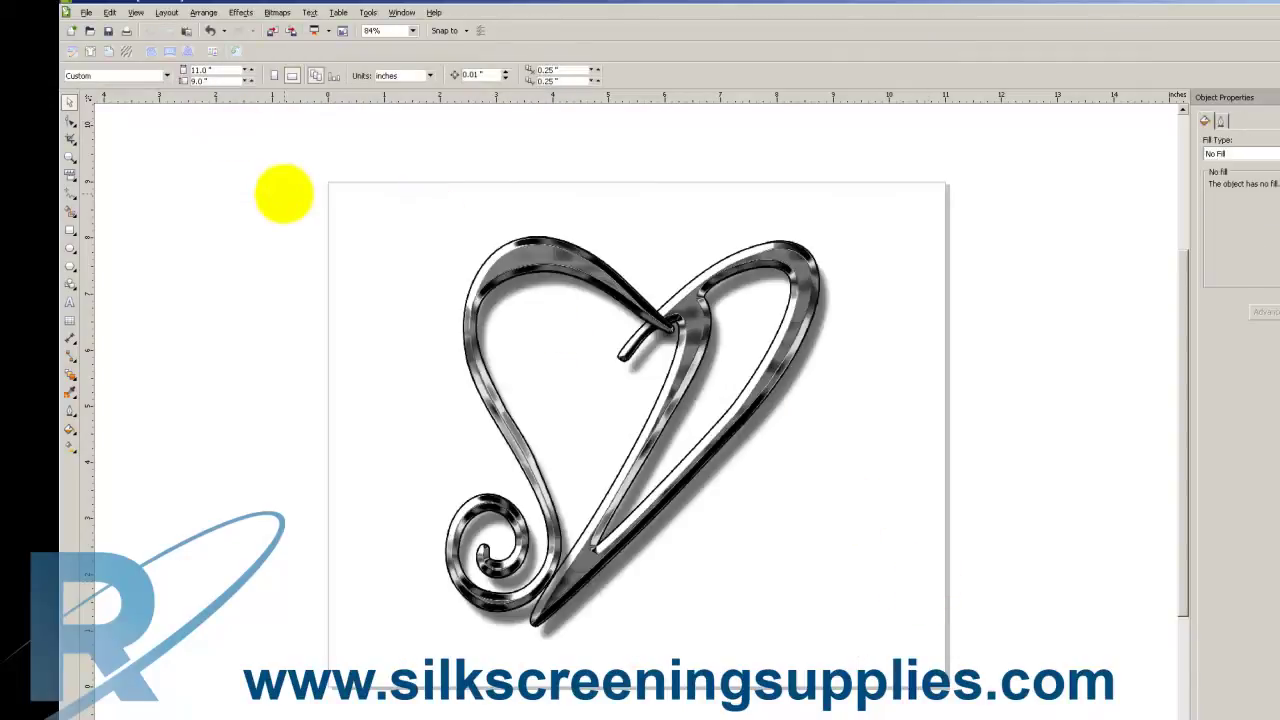
# Accept the #1 Gray and #2 Black Sharper ink notices, choose AccuRIP to Epson 1400, then cancel.
pyautogui.click(86, 12)
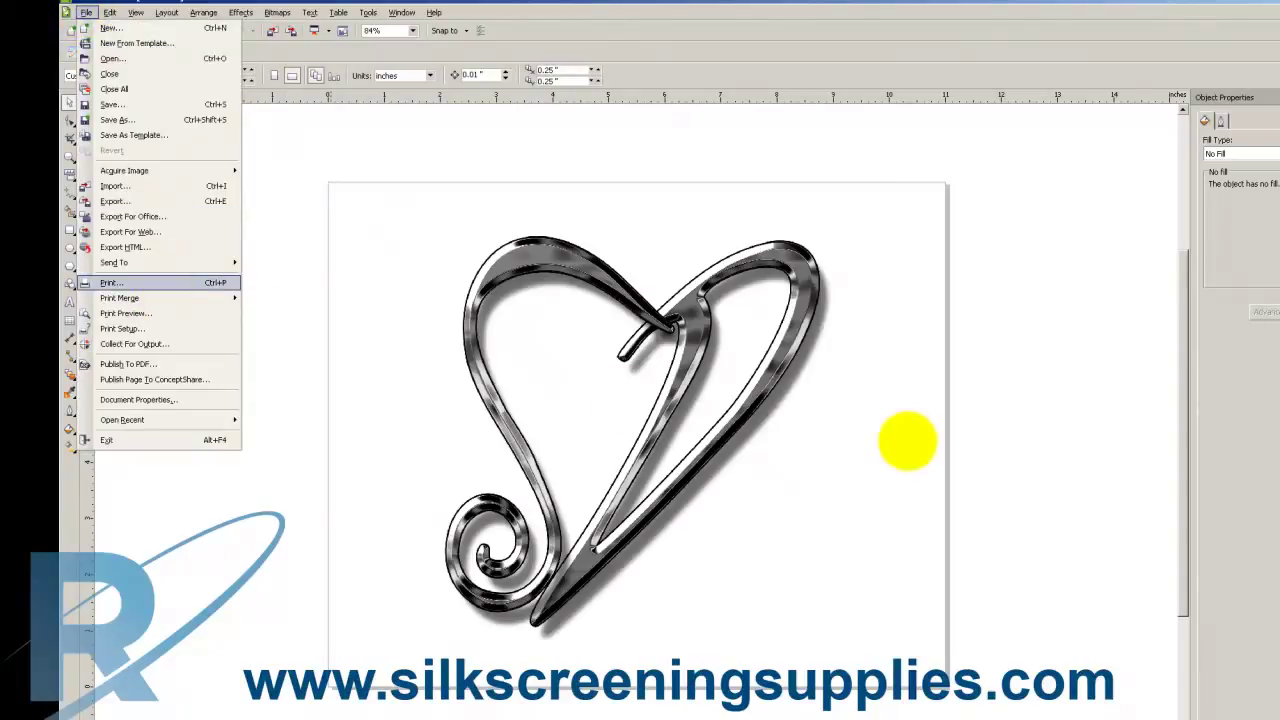
pyautogui.press('Return')
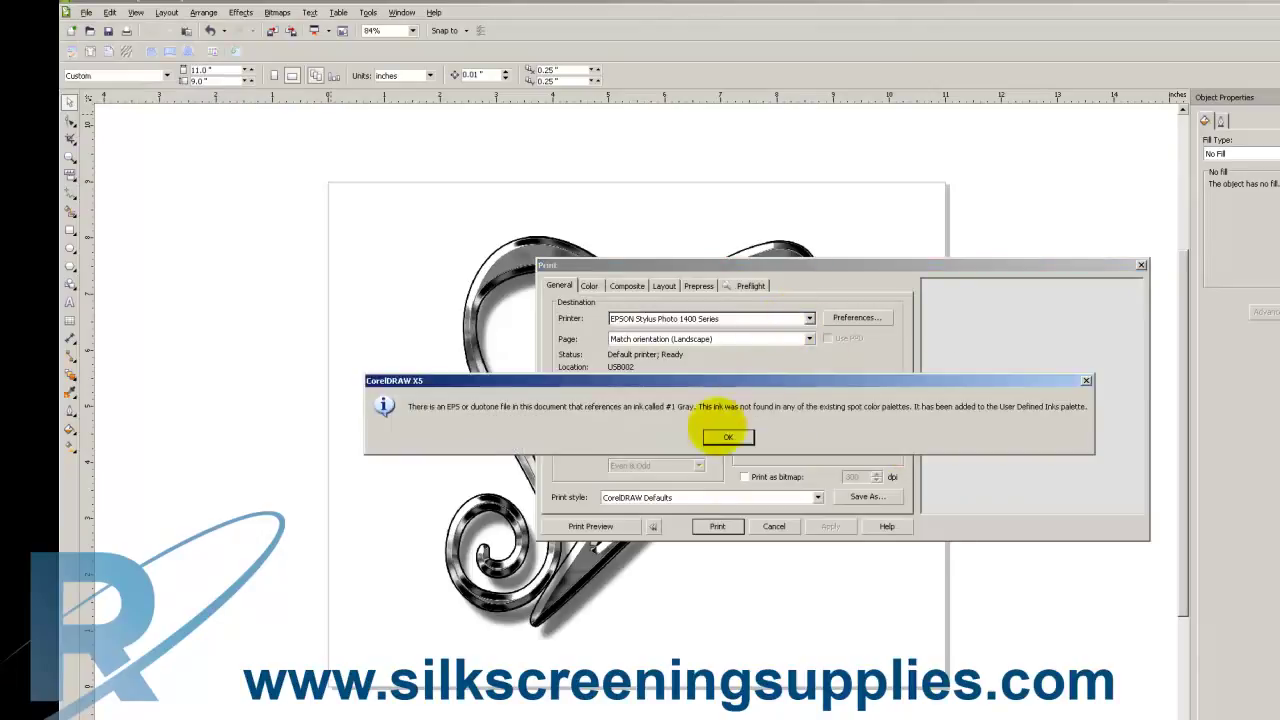
pyautogui.click(728, 437)
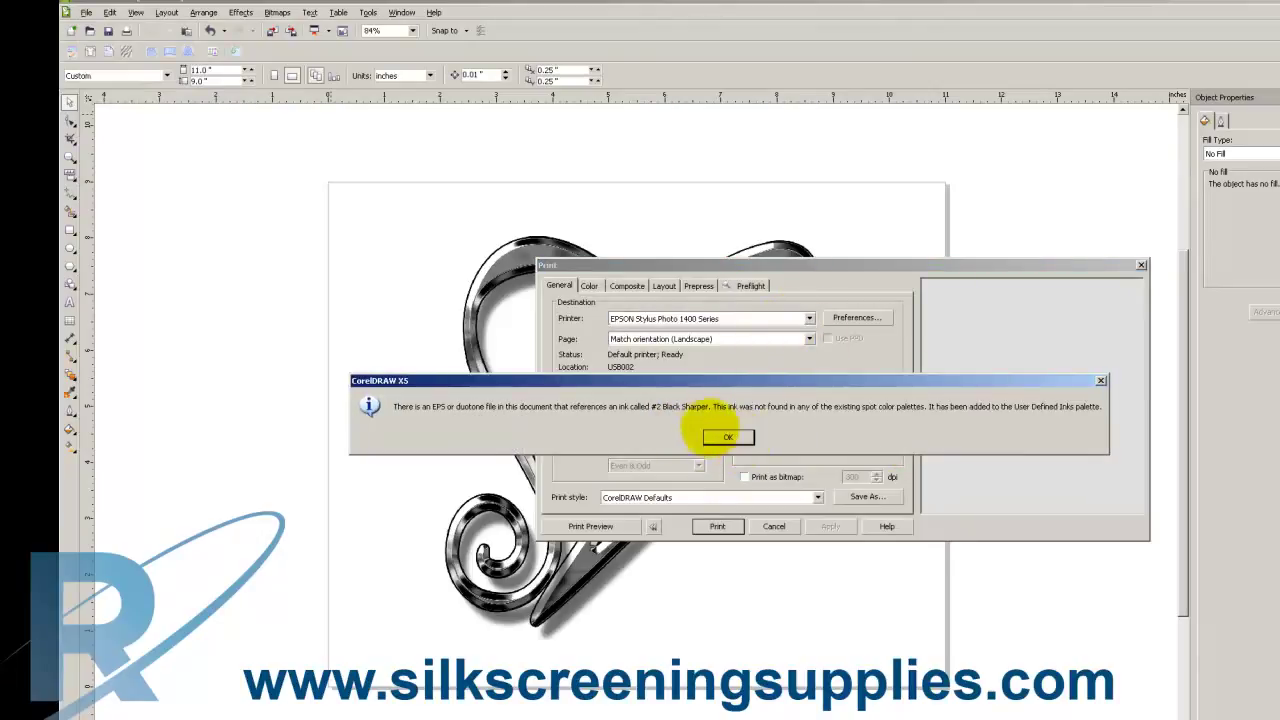
pyautogui.click(728, 437)
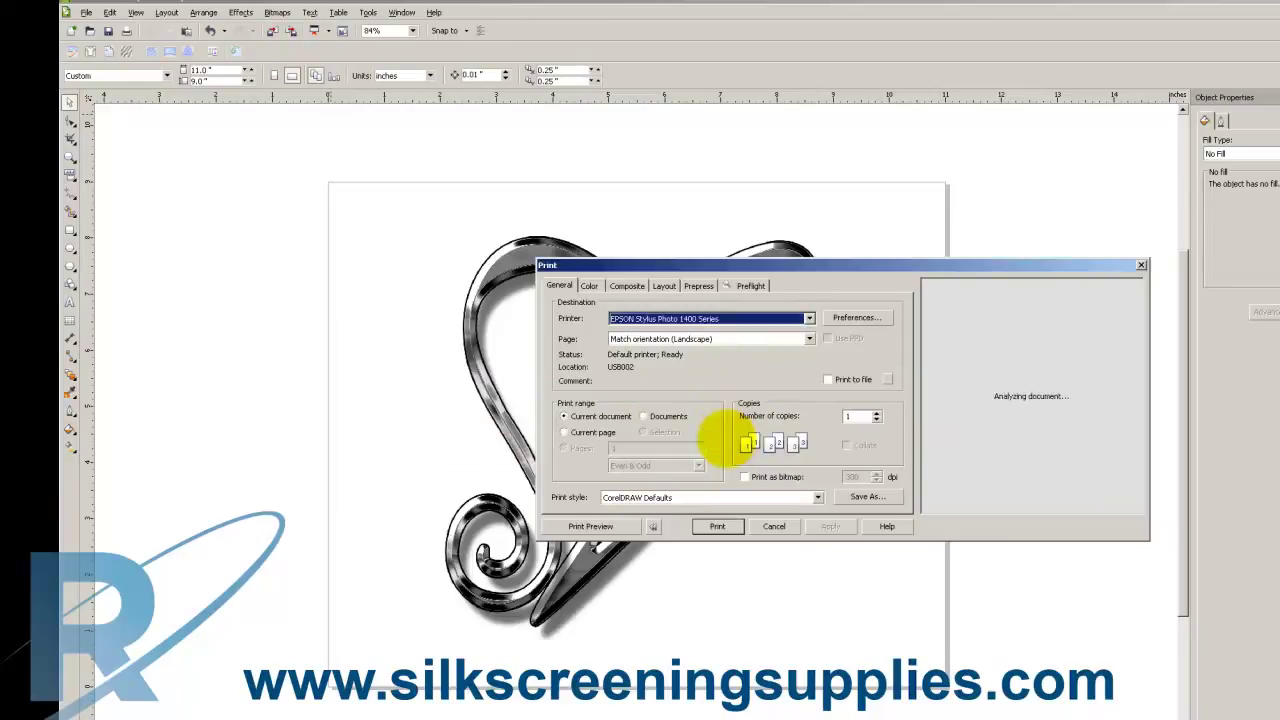
pyautogui.click(809, 318)
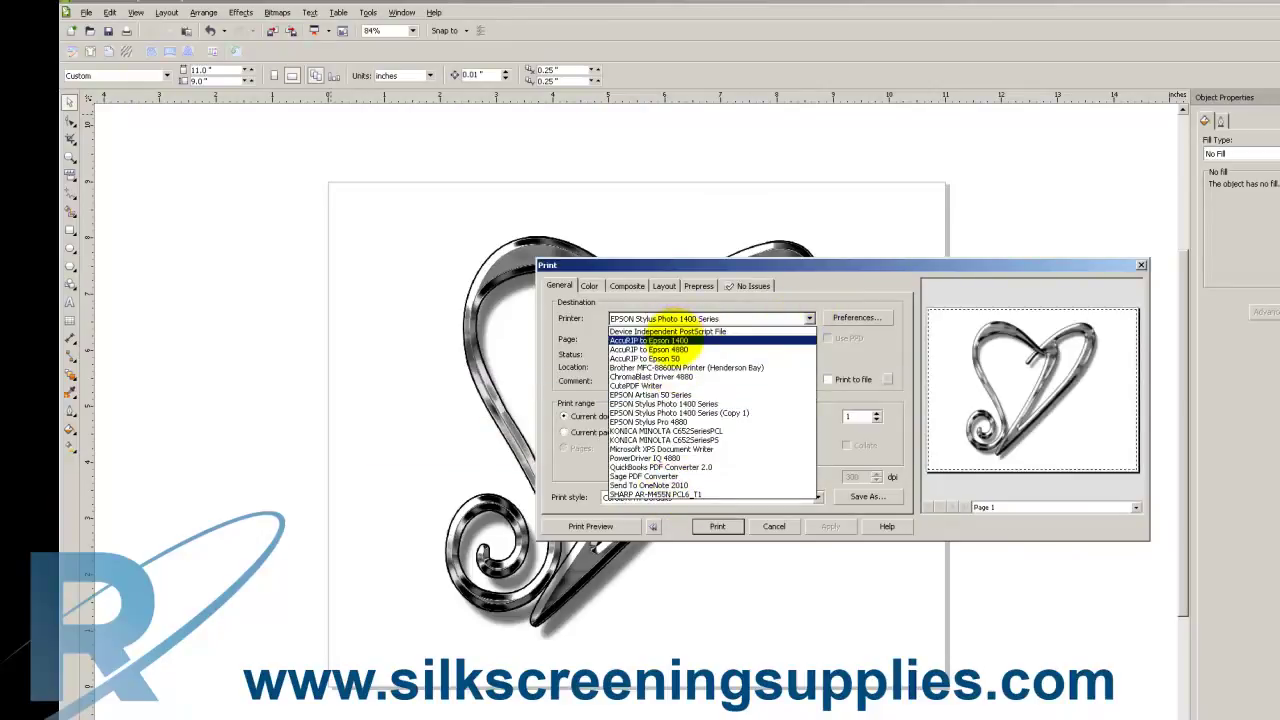
pyautogui.click(670, 340)
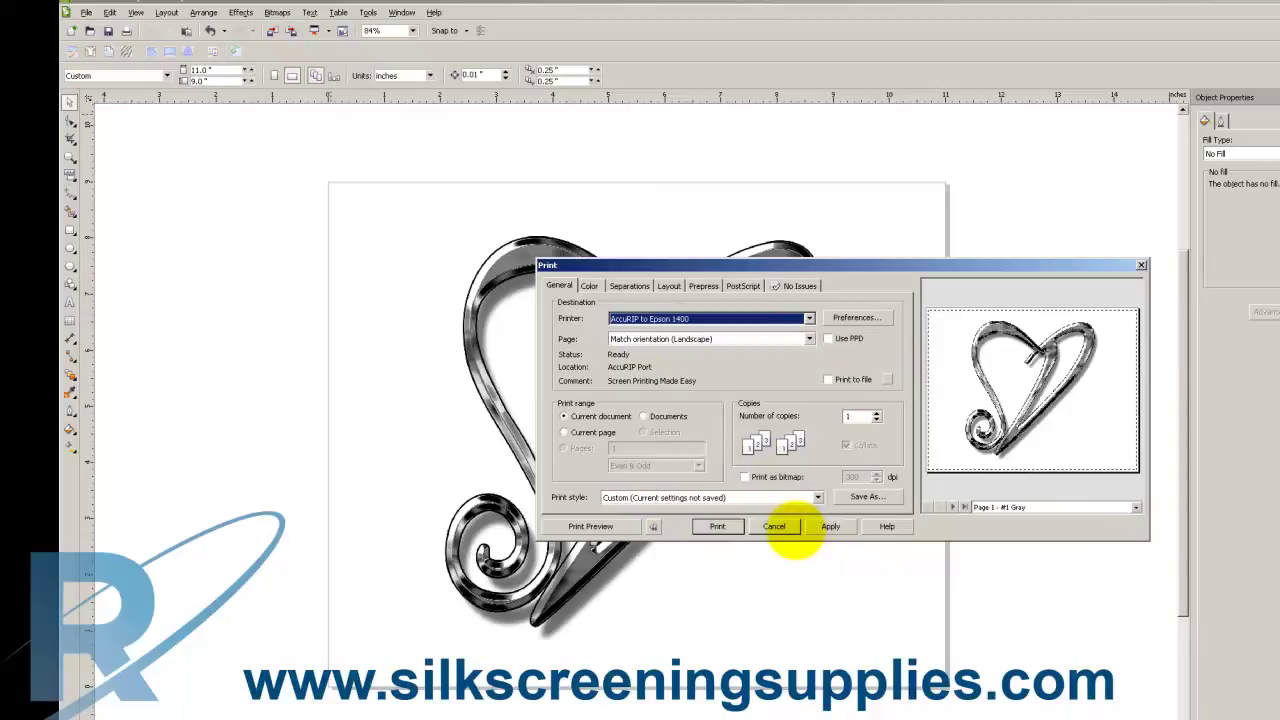
pyautogui.click(774, 526)
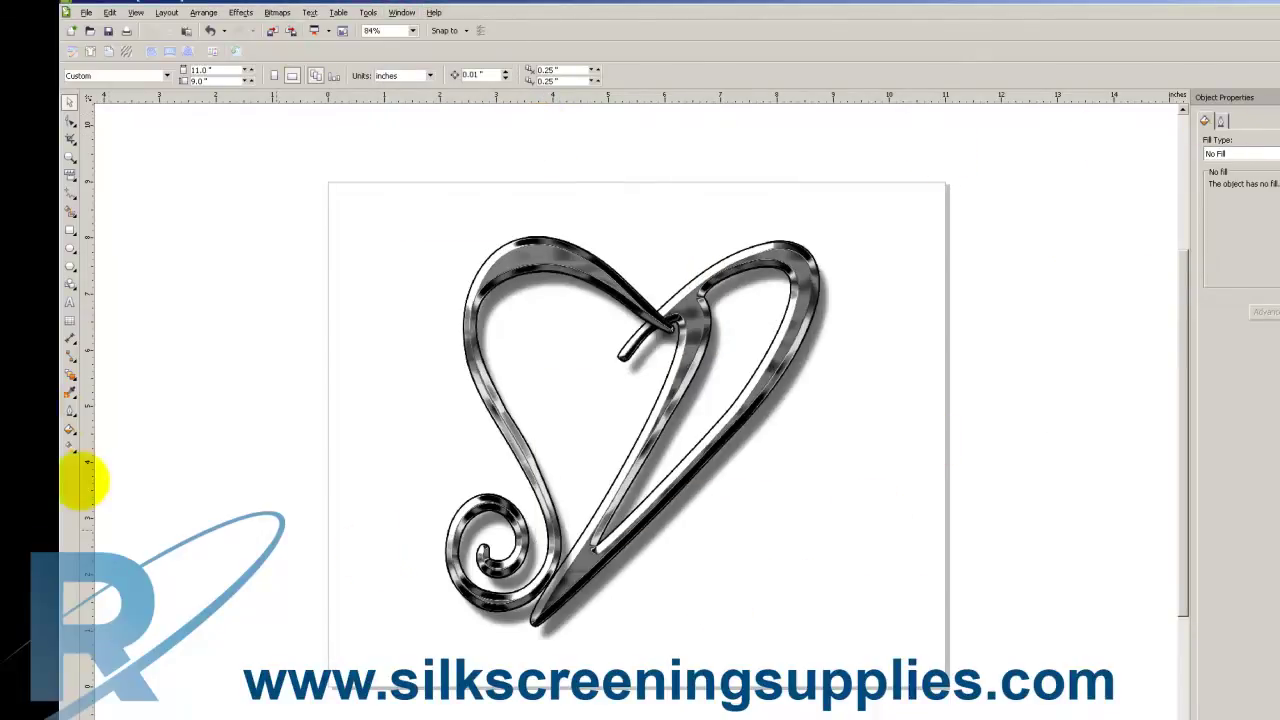
# Type the text HEART below the heart.
pyautogui.click(70, 302)
pyautogui.click(637, 596)
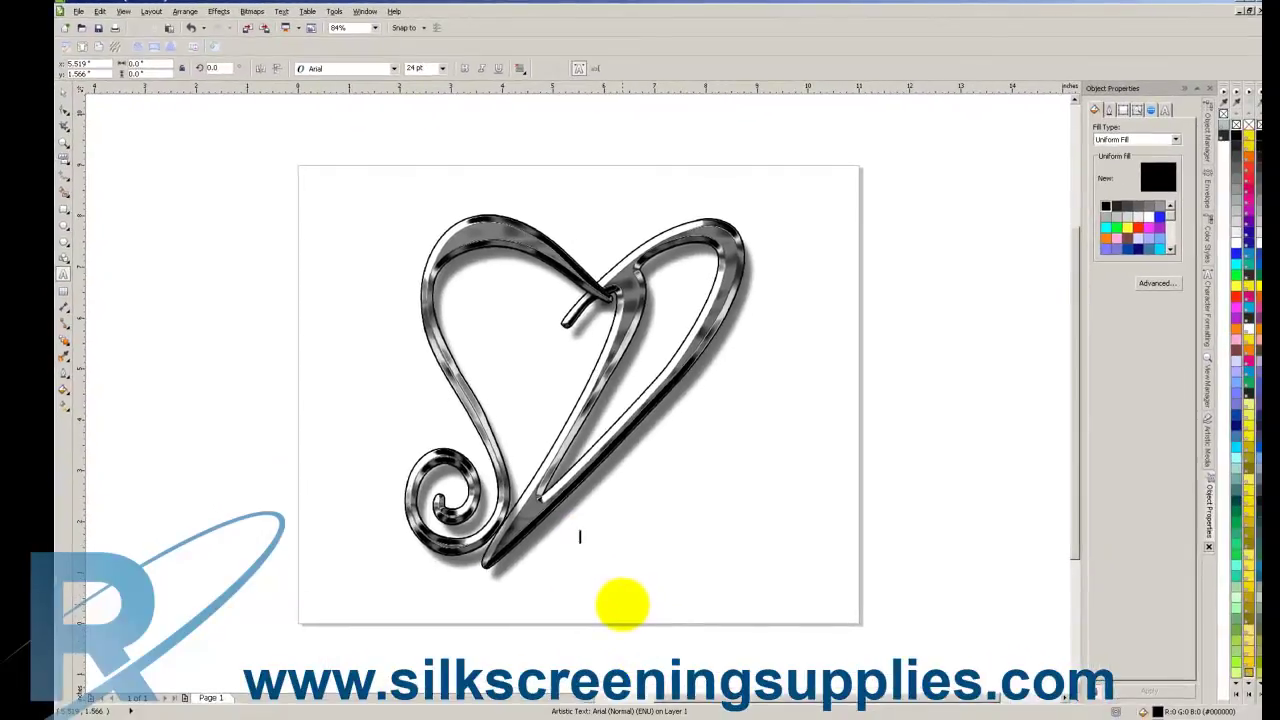
pyautogui.write('HEART')
pyautogui.click(621, 535)
pyautogui.click(1217, 138)
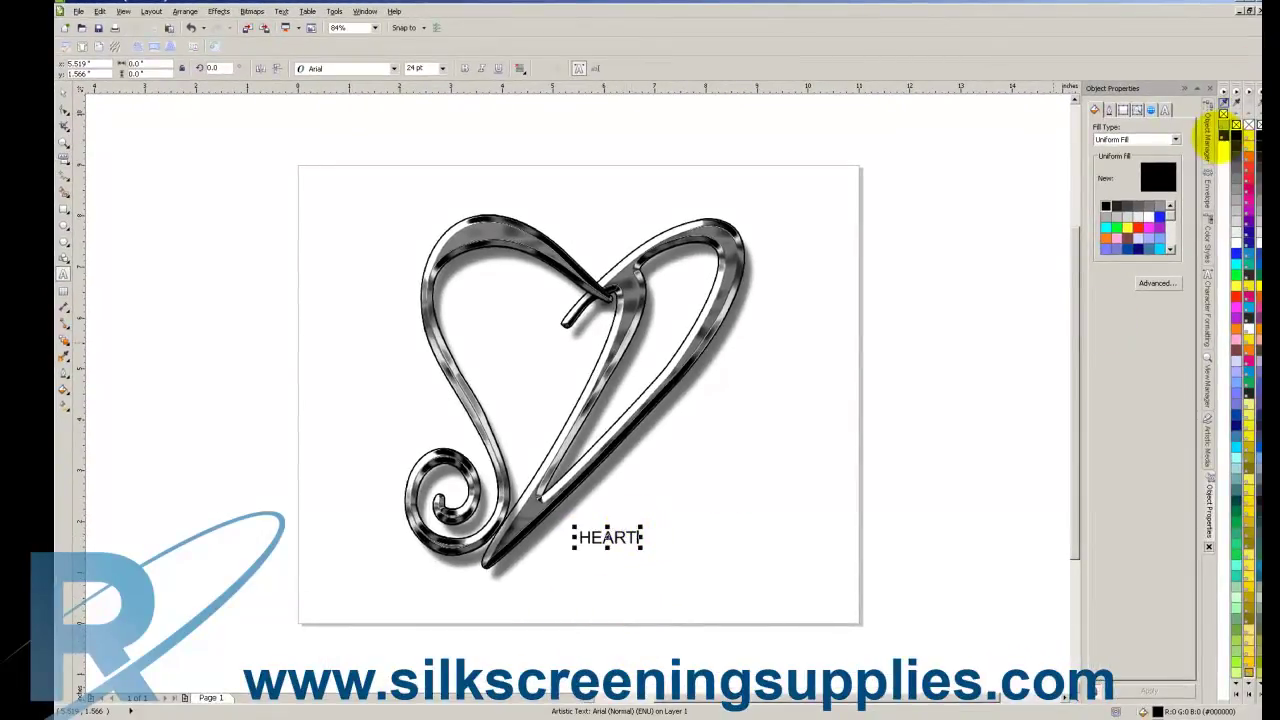
# Fill the HEART letters with the #1 Gray spot ink.
pyautogui.click(629, 534)
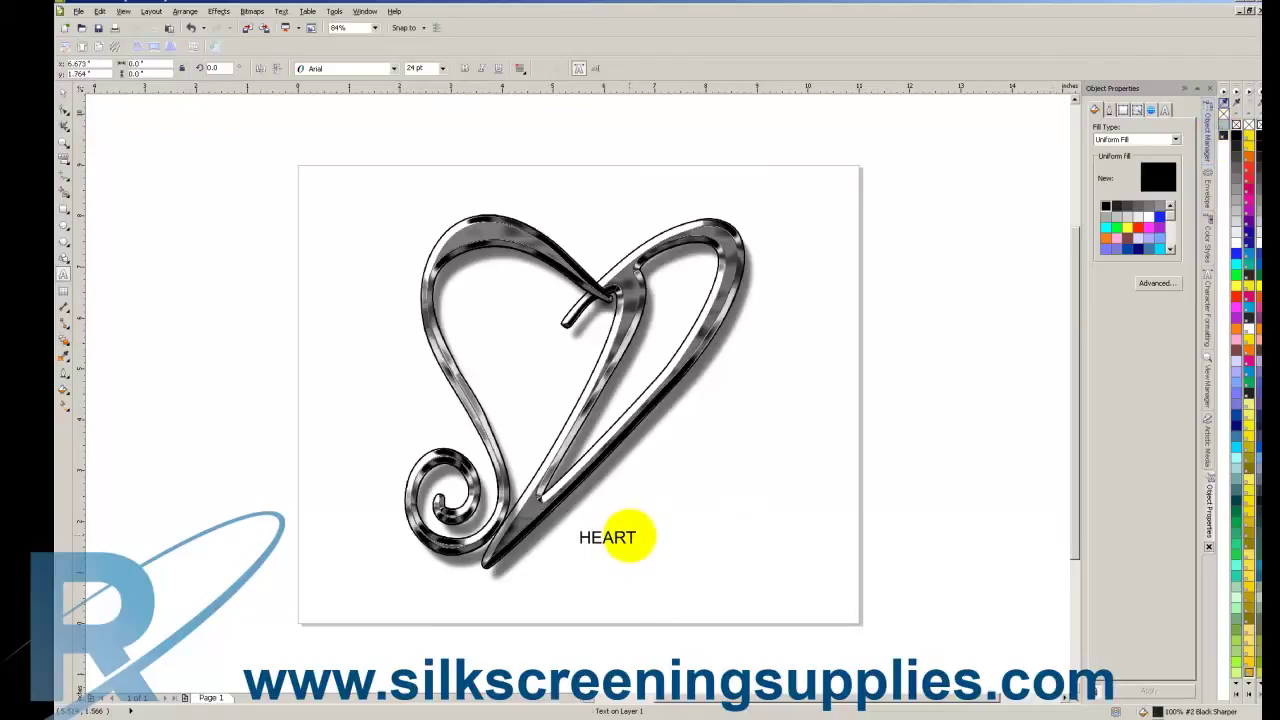
pyautogui.click(578, 540)
pyautogui.moveTo(580, 541); pyautogui.dragTo(651, 534)
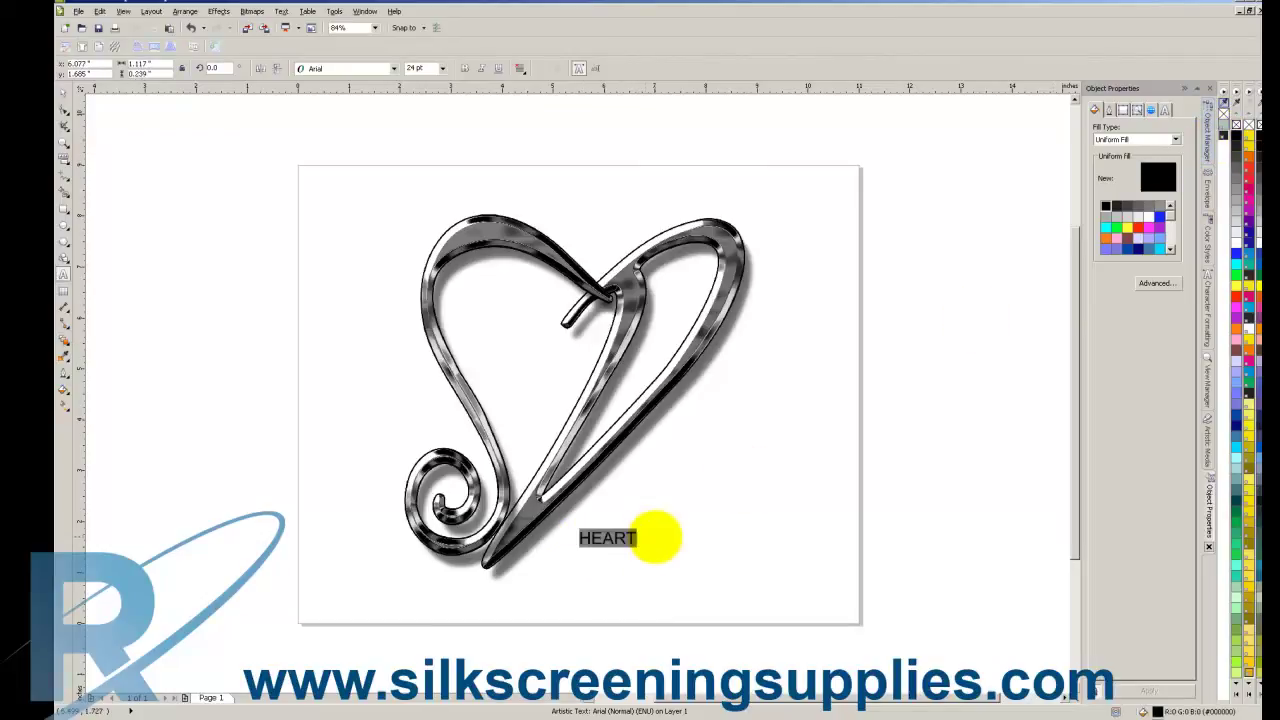
pyautogui.click(1223, 108)
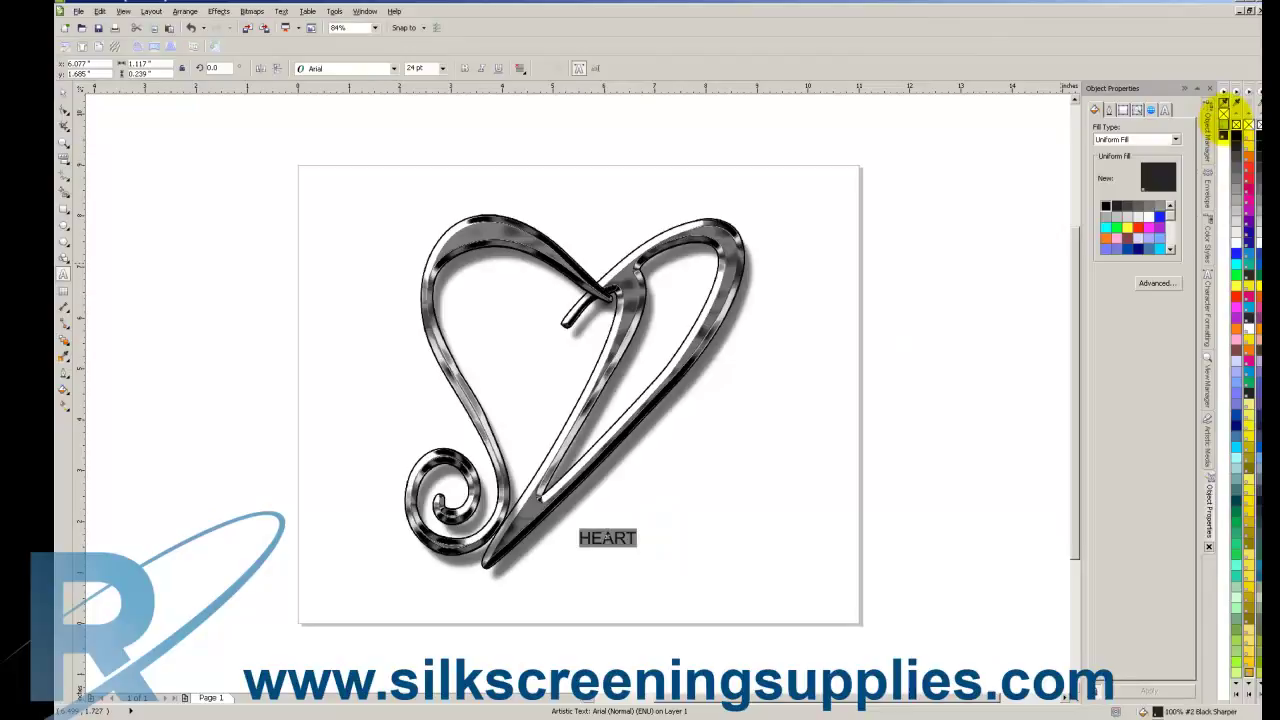
pyautogui.click(63, 92)
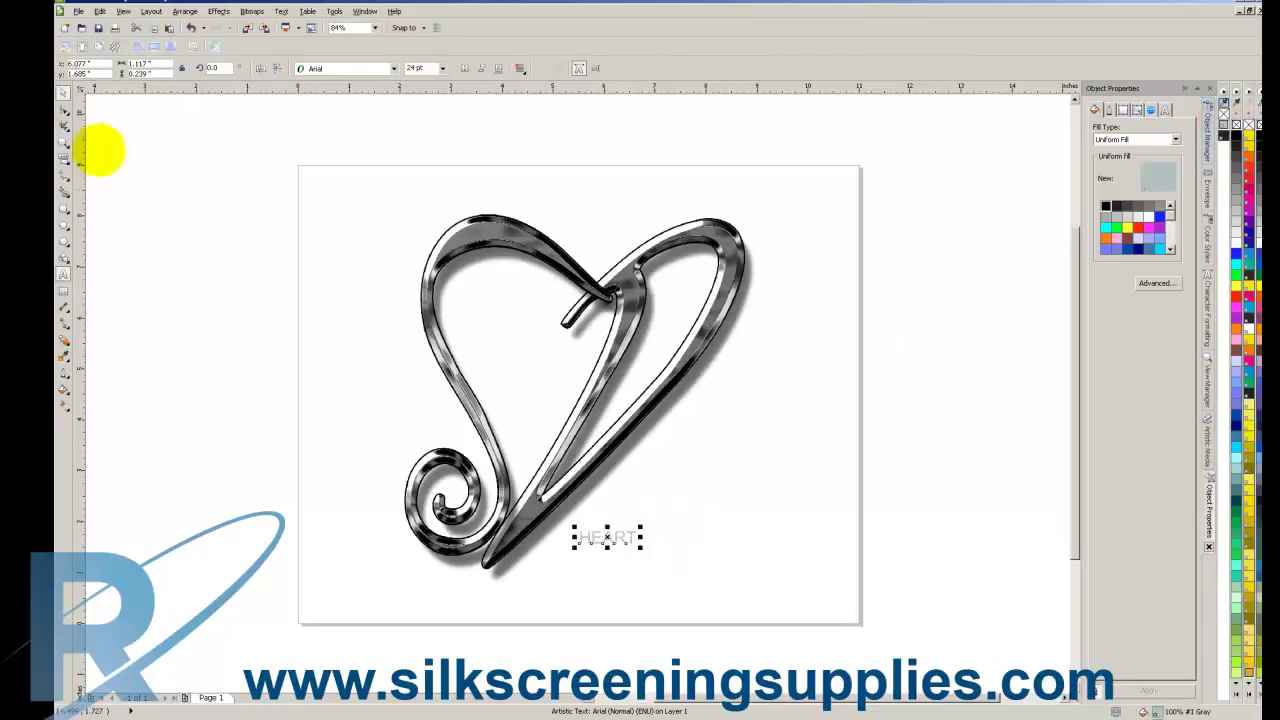
# Enlarge the HEART text to about 51 pt.
pyautogui.moveTo(640, 530); pyautogui.dragTo(706, 514)
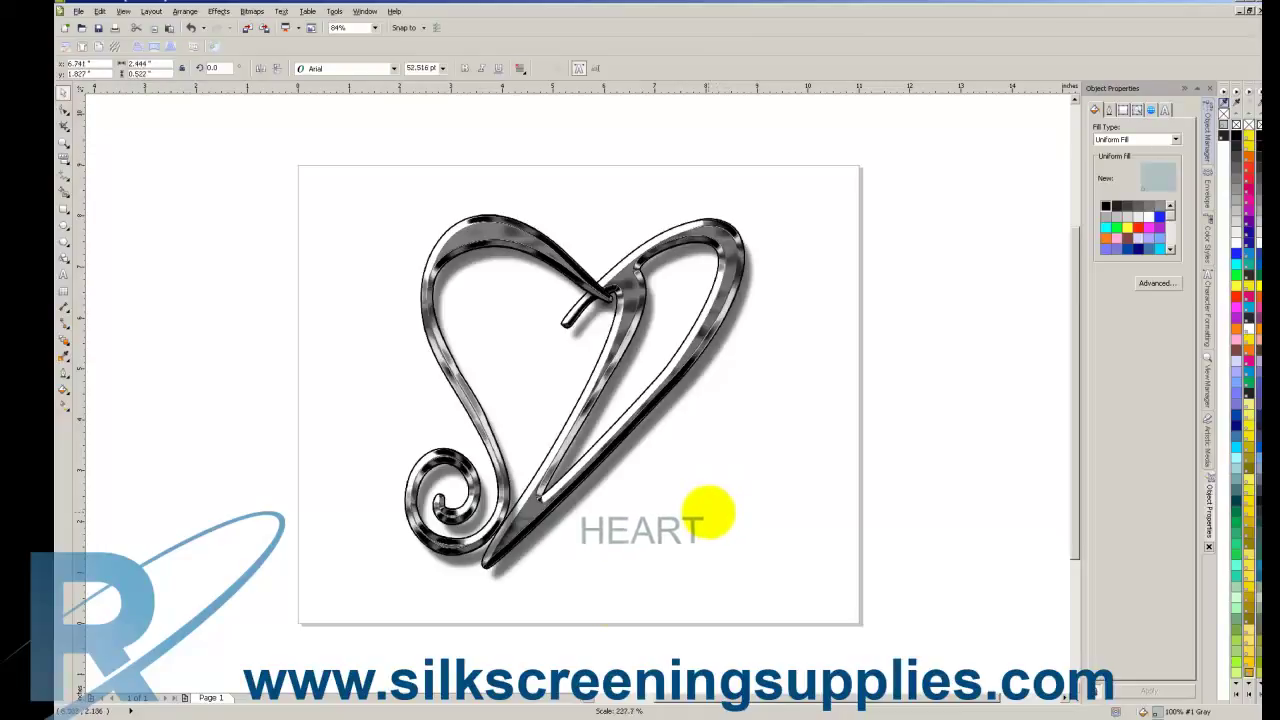
pyautogui.click(616, 598)
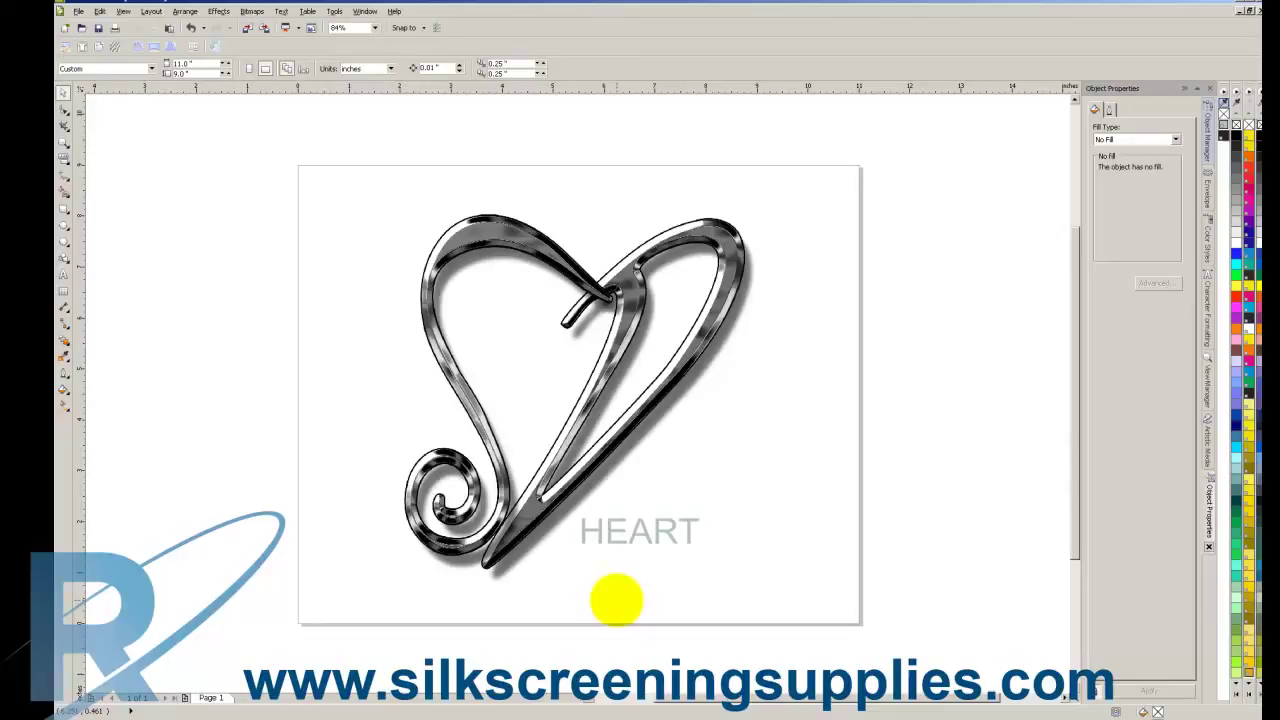
pyautogui.click(700, 525)
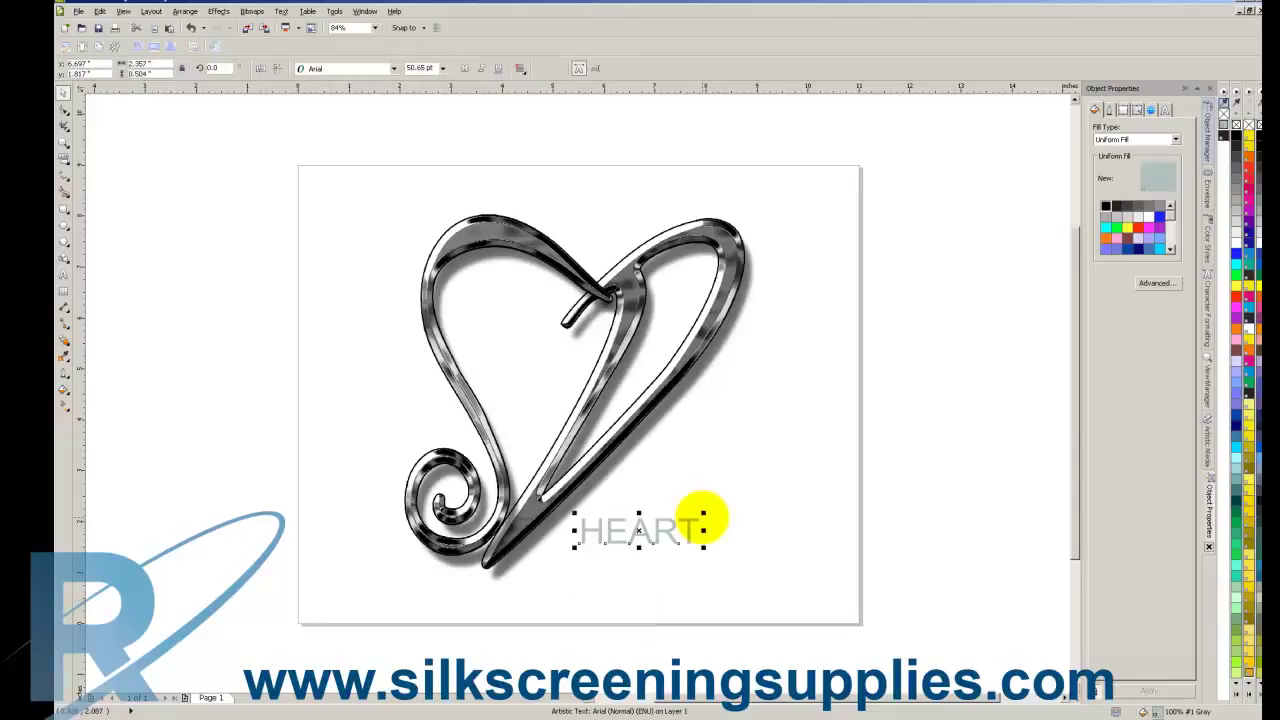